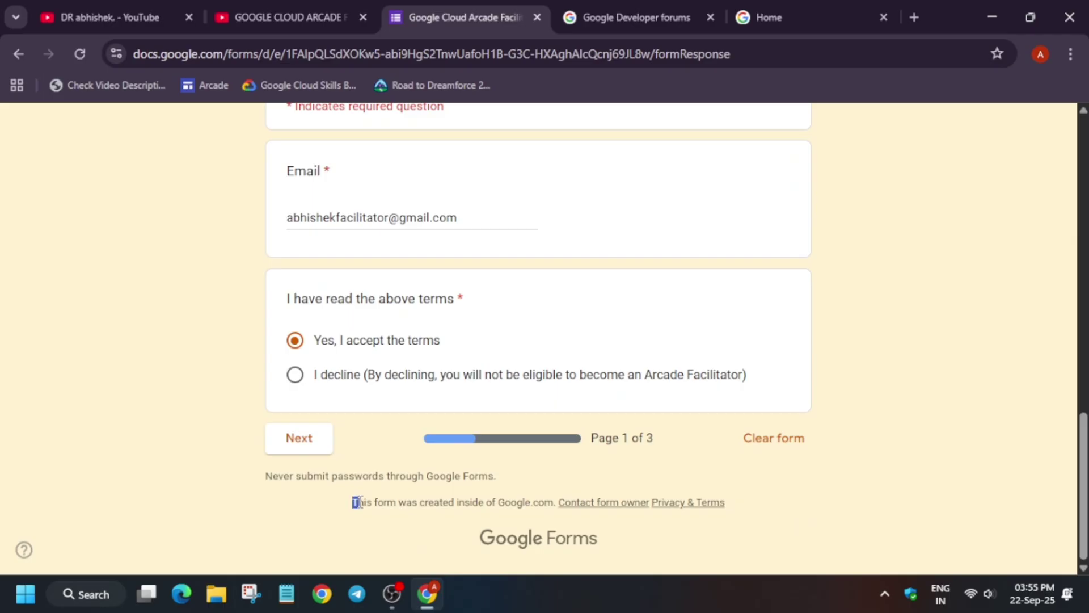
left_click(784, 423)
scroll(862, 258, "up", 15)
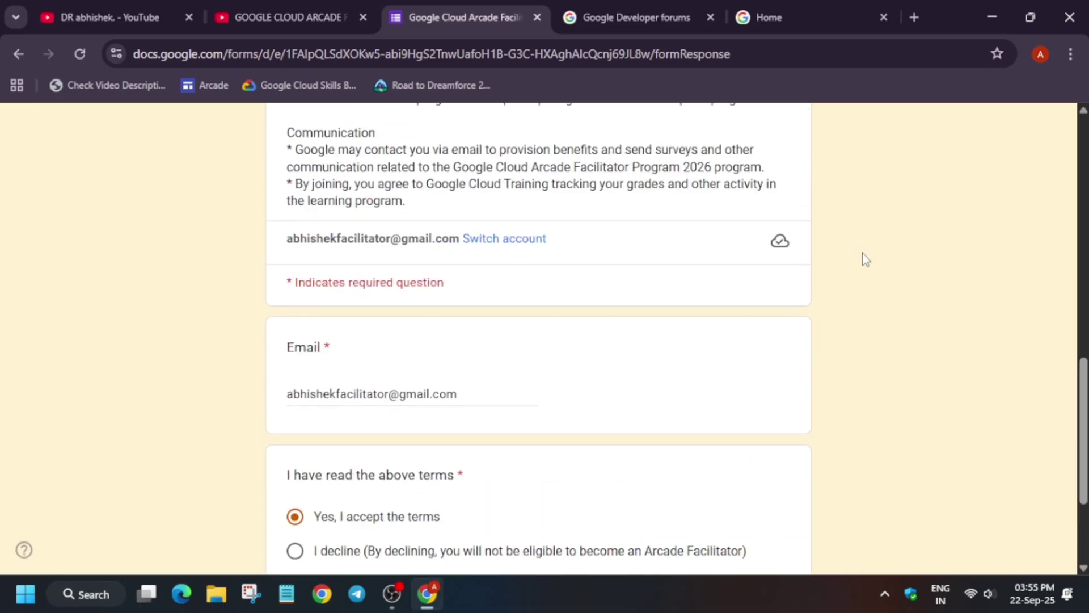
scroll(864, 251, "up", 1)
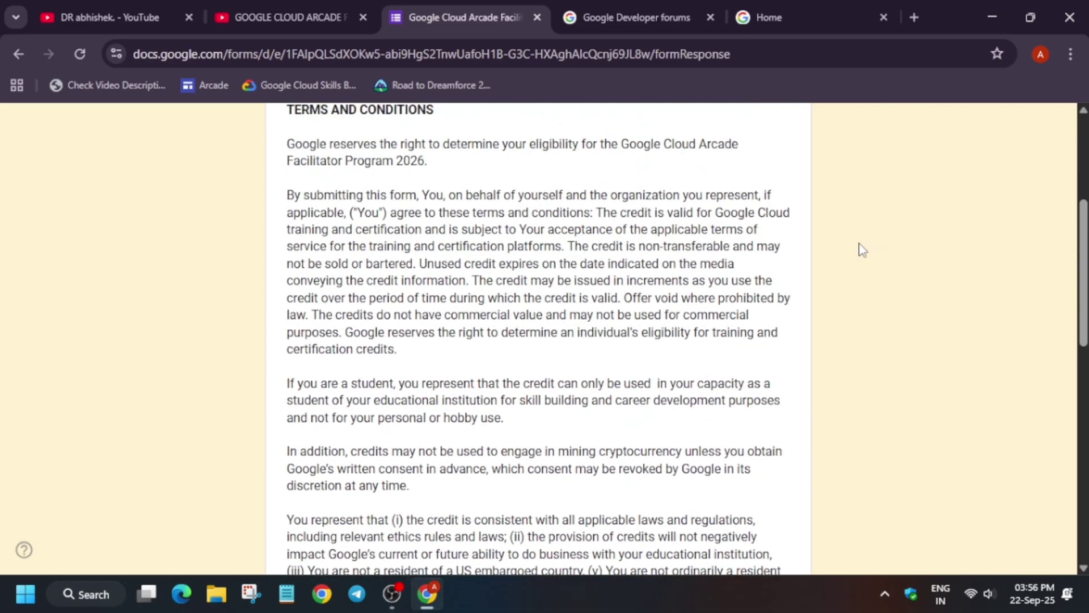
scroll(849, 257, "up", 3)
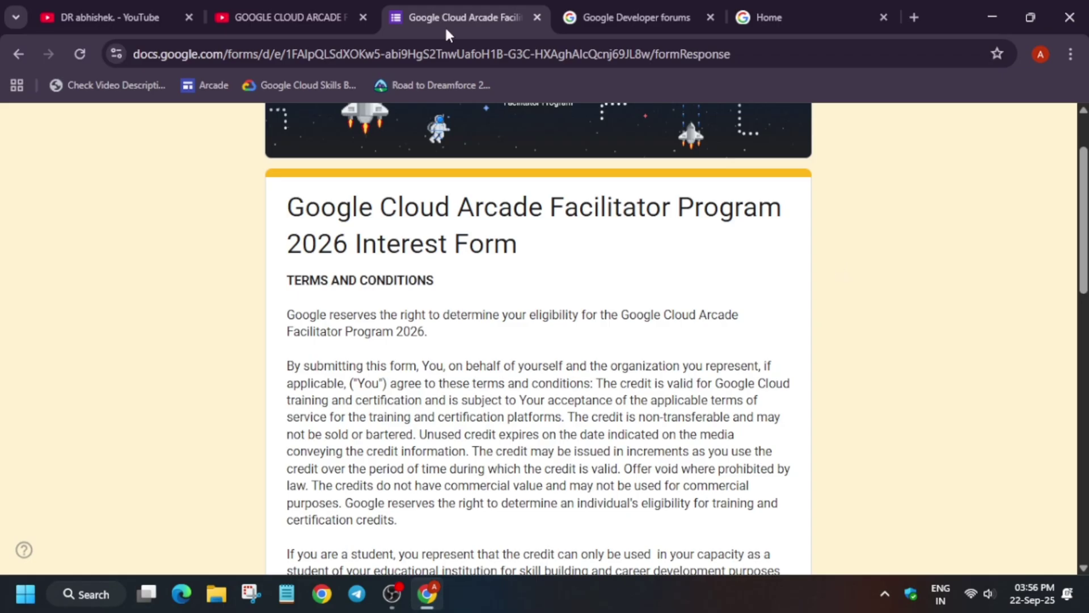
left_click(246, 7)
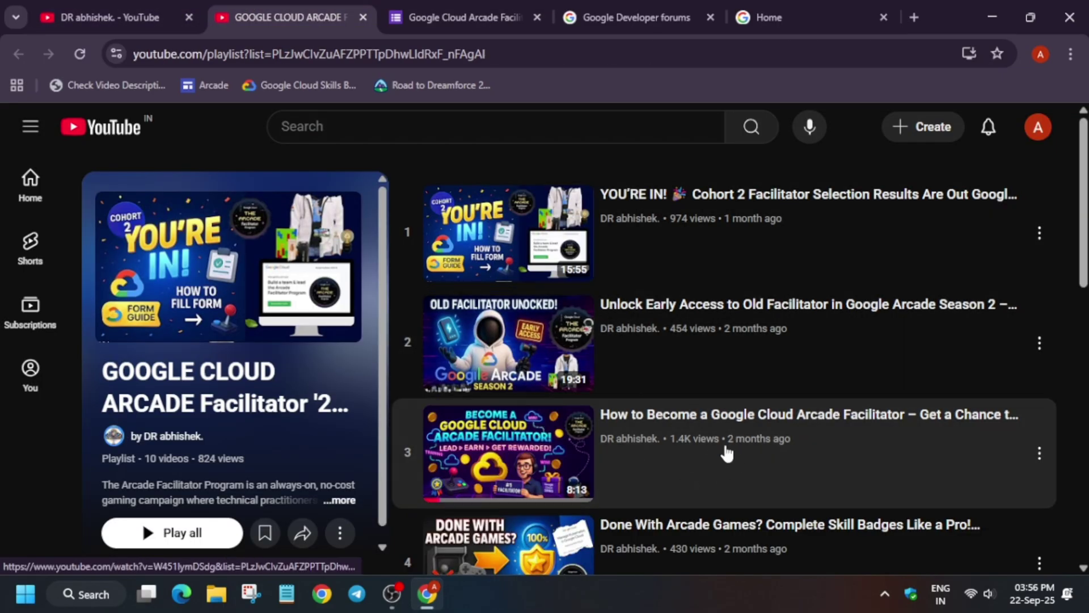
left_click(428, 7)
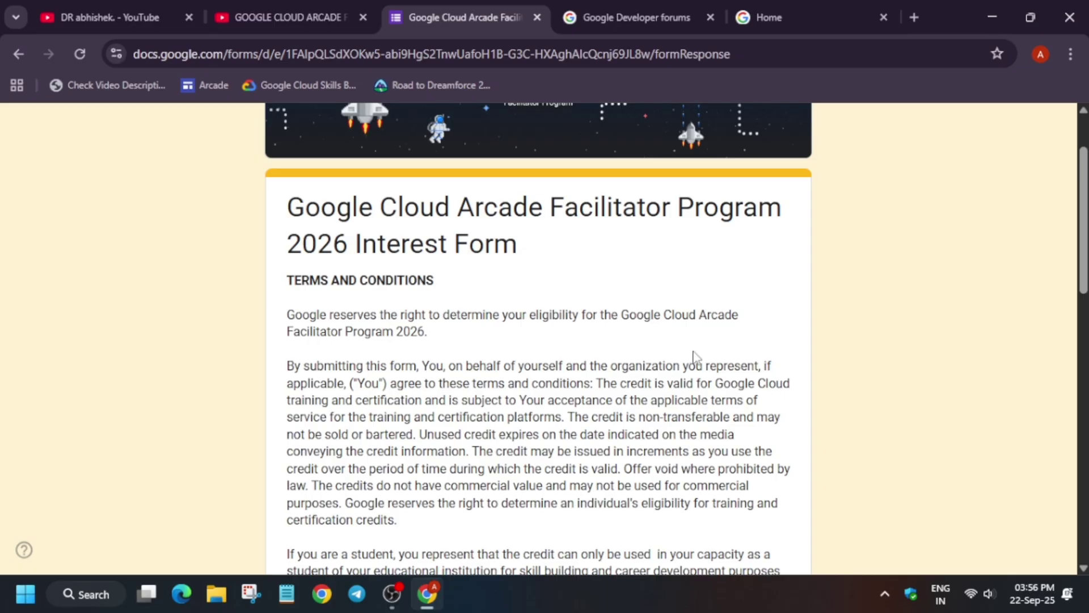
scroll(760, 362, "down", 10)
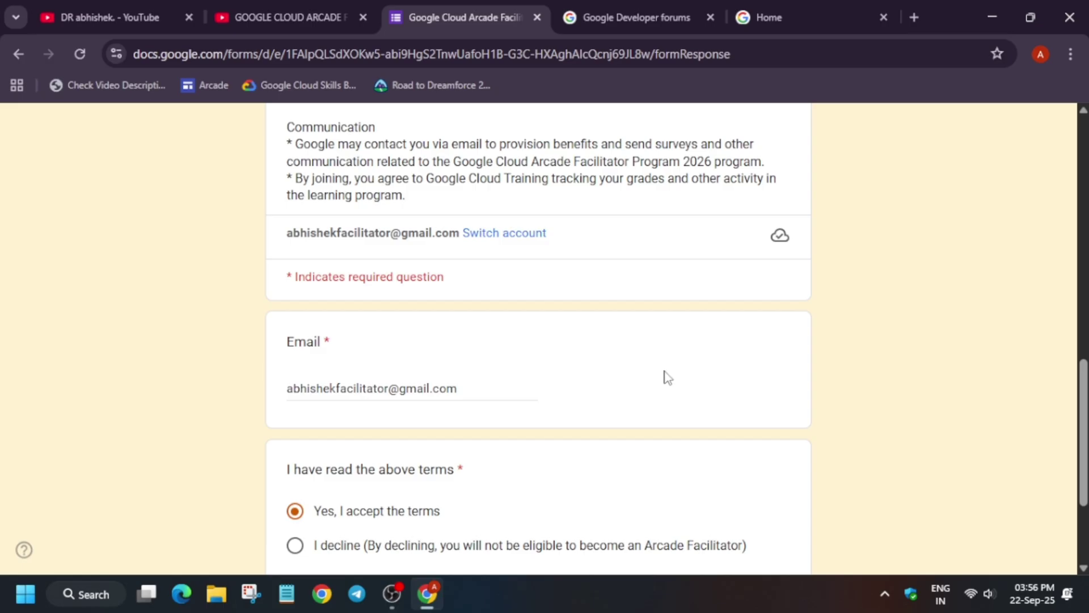
scroll(438, 413, "down", 3)
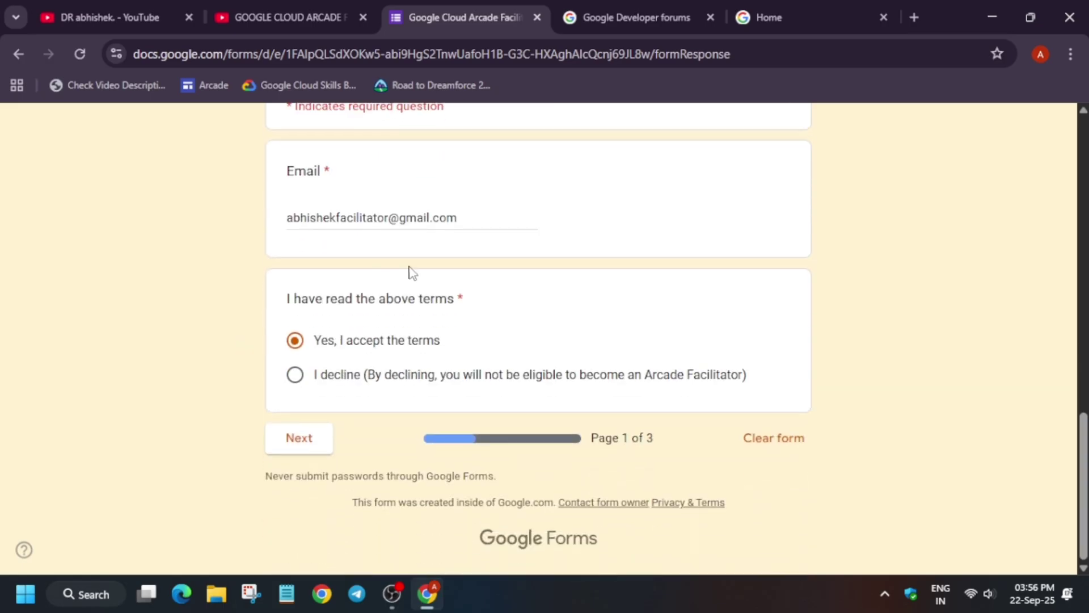
Advance to the form's details page and enter your full name in Full Name
left_click(308, 440)
scroll(311, 423, "down", 10)
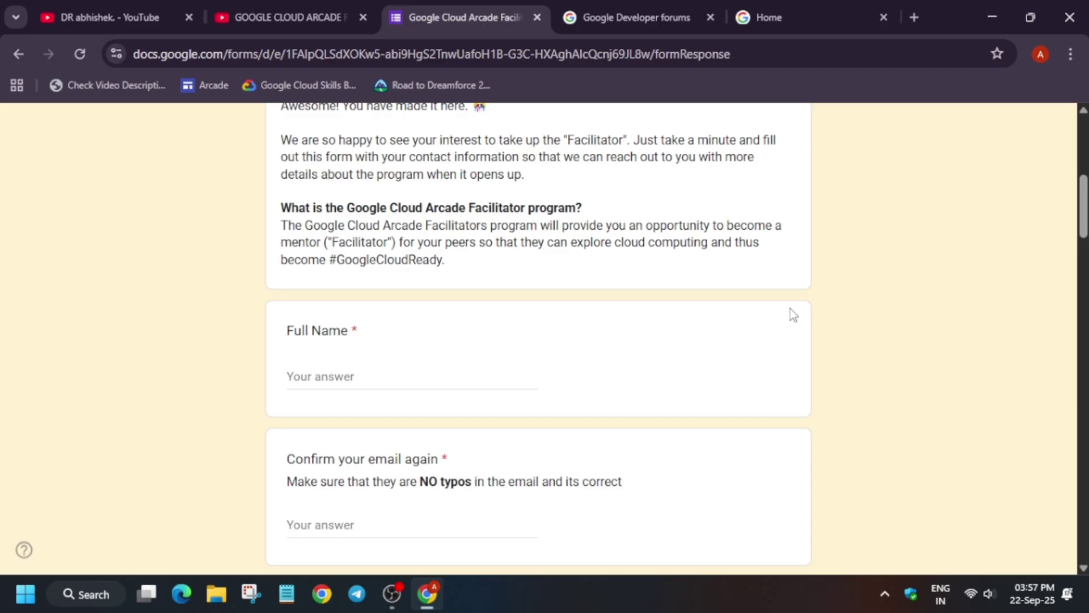
left_click(410, 377)
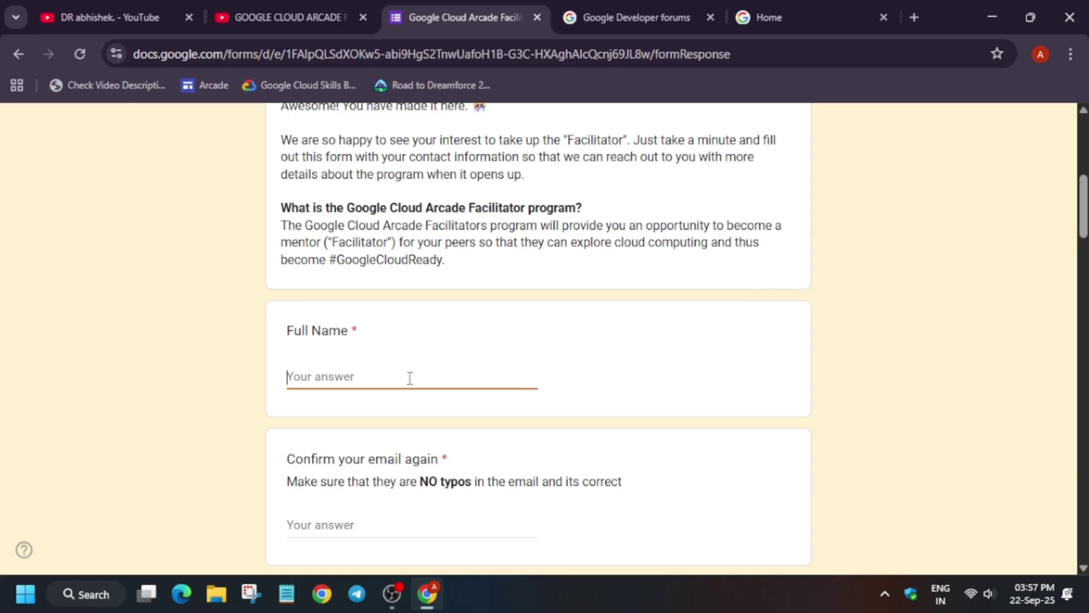
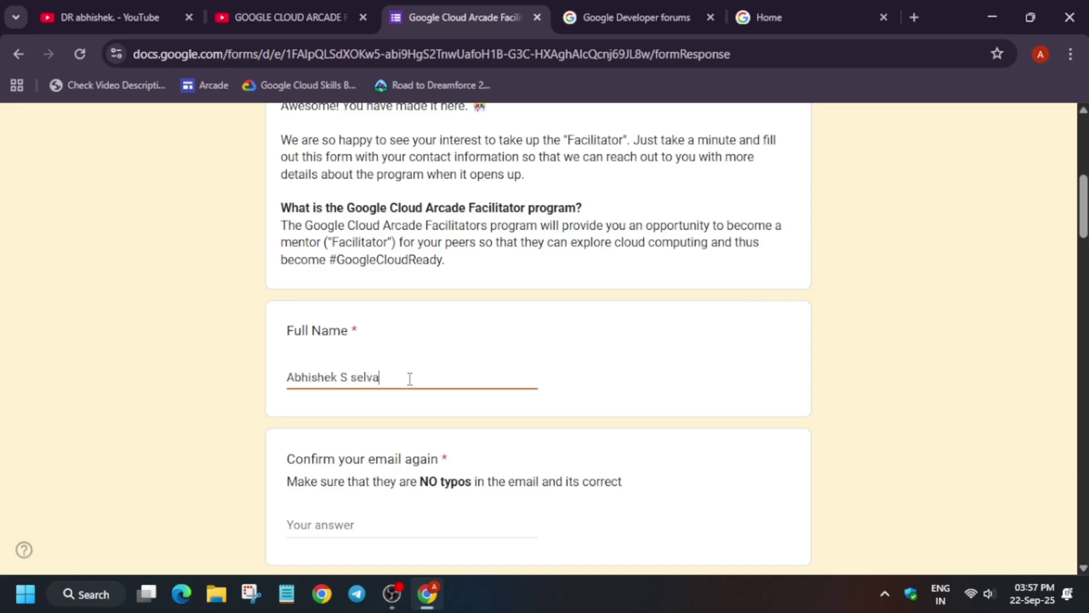
Copy your email address from the form and paste it into Confirm your email
scroll(420, 386, "up", 1)
scroll(425, 391, "down", 3)
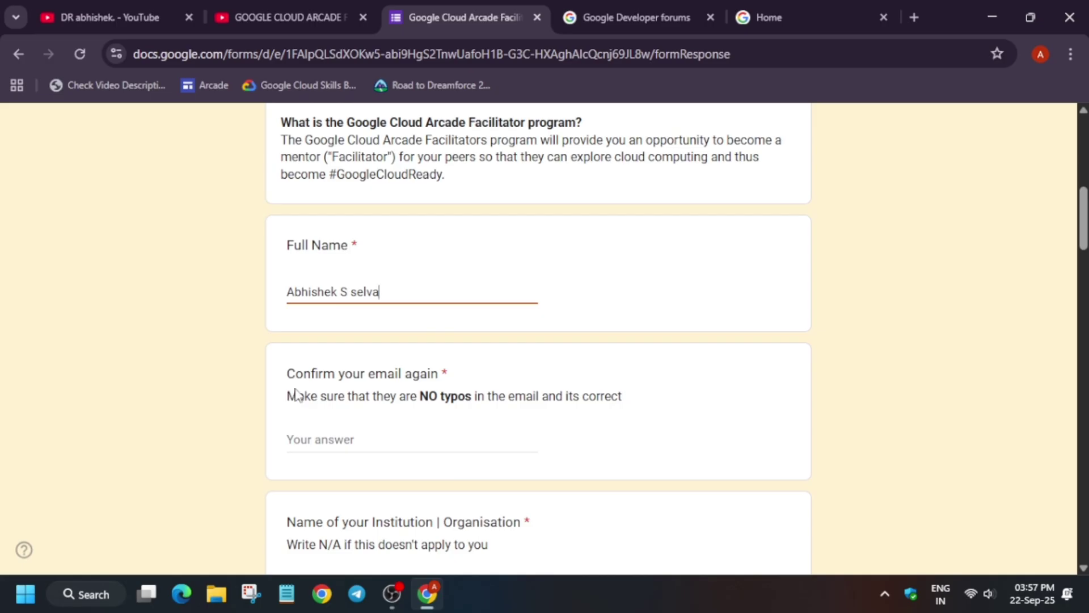
scroll(345, 284, "up", 3)
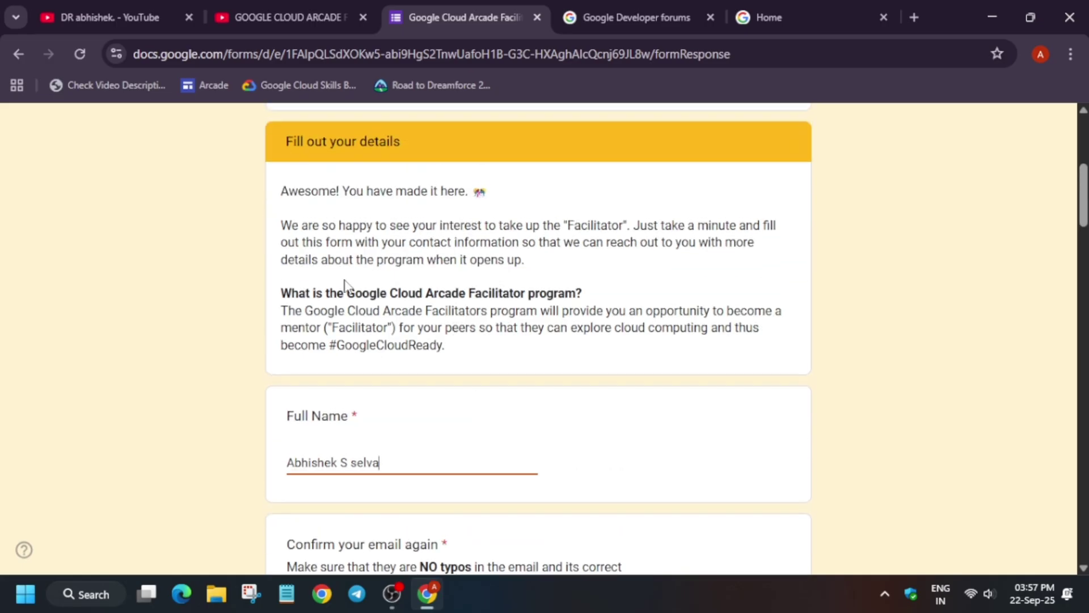
scroll(345, 283, "up", 3)
left_click_drag(281, 216, 462, 217)
key("ctrl+c")
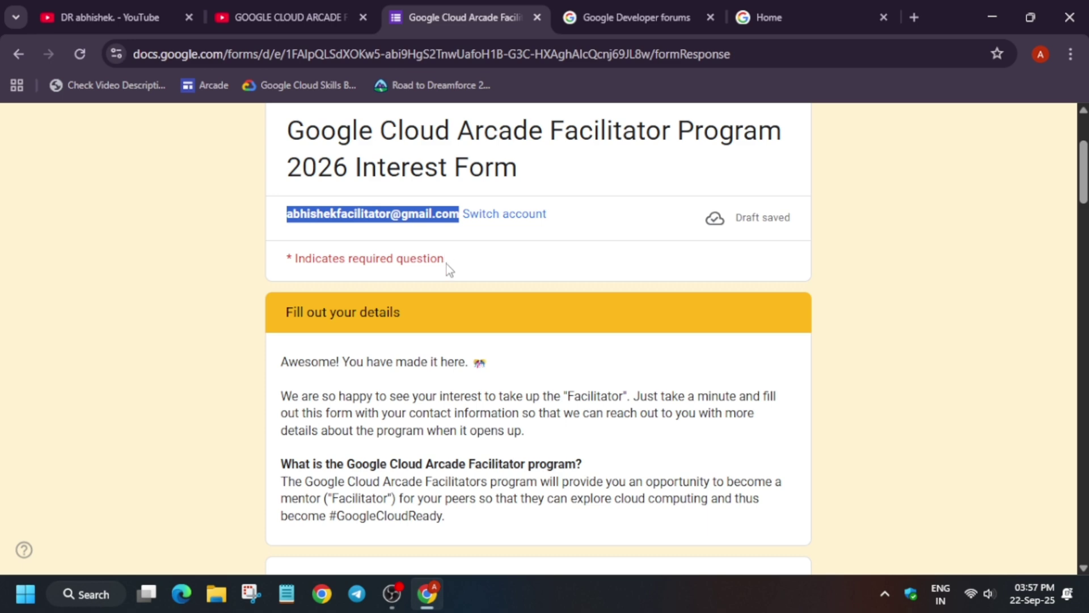
scroll(447, 264, "down", 5)
scroll(493, 350, "down", 3)
left_click(392, 356)
key("ctrl+v")
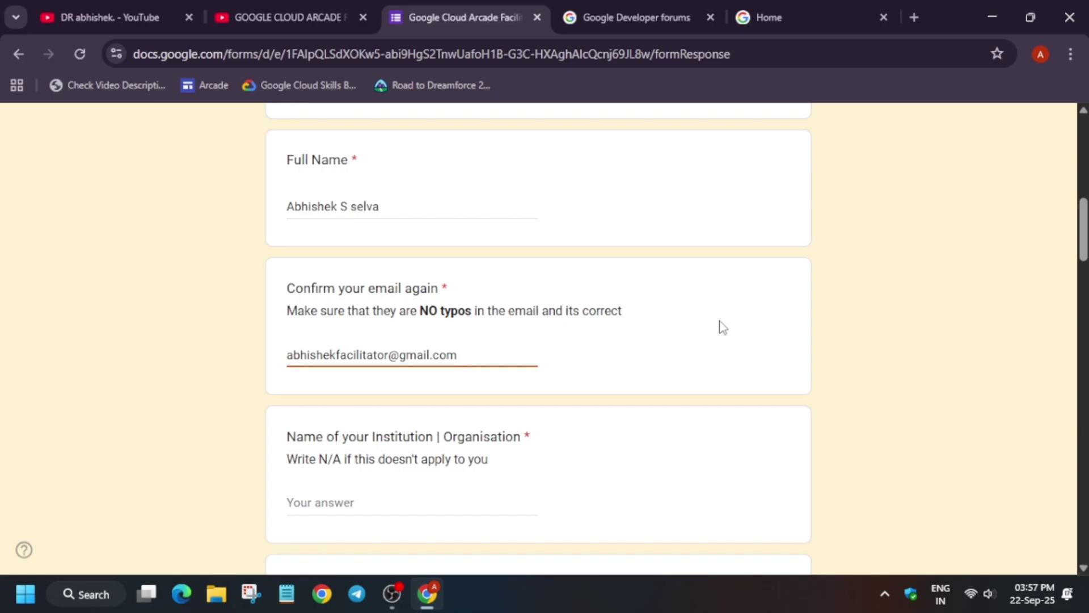
left_click(914, 17)
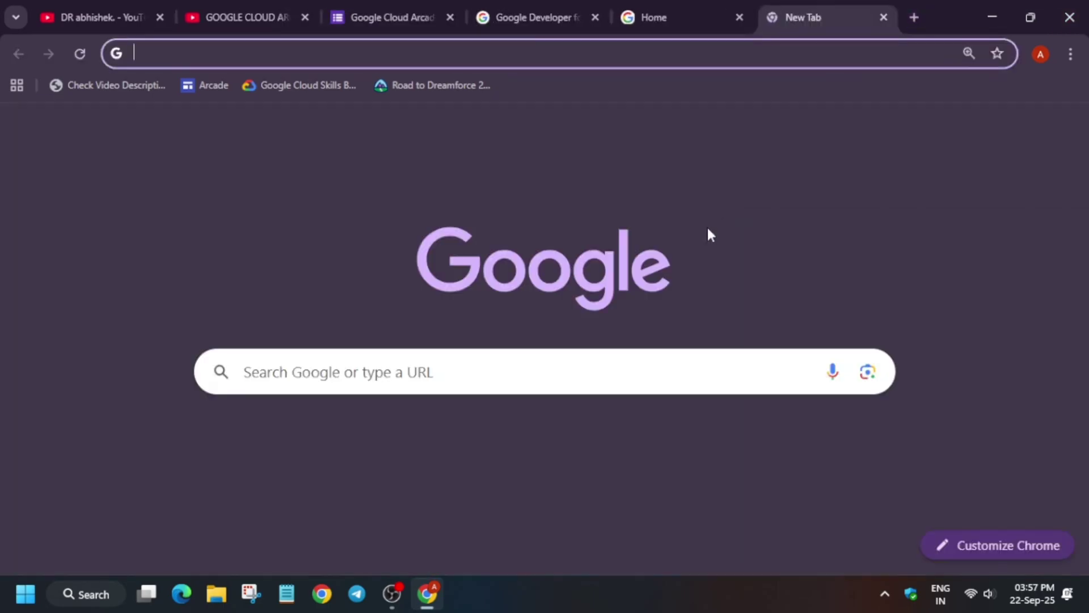
Open Google Cloud Skills Boost via a 'qwiklab' search and sign in with the first Google account
type("qwiklab")
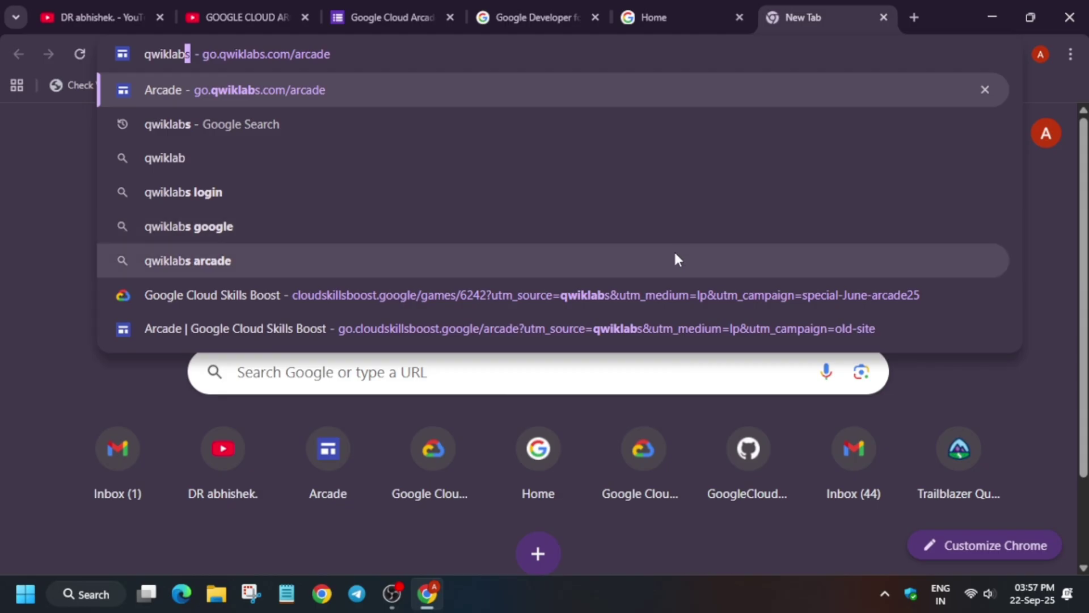
left_click(634, 295)
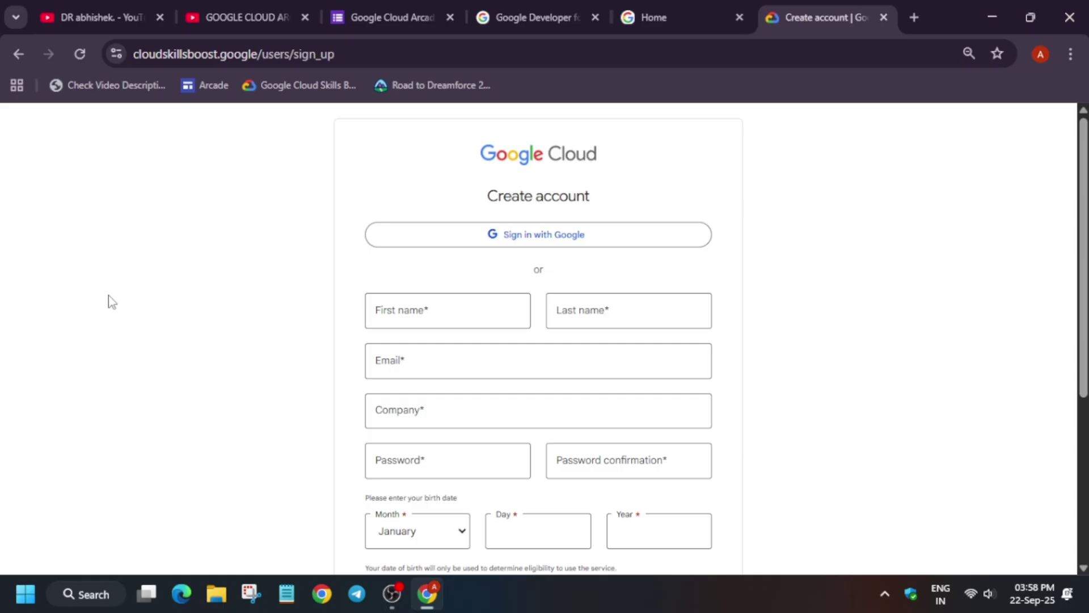
scroll(108, 295, "down", 3)
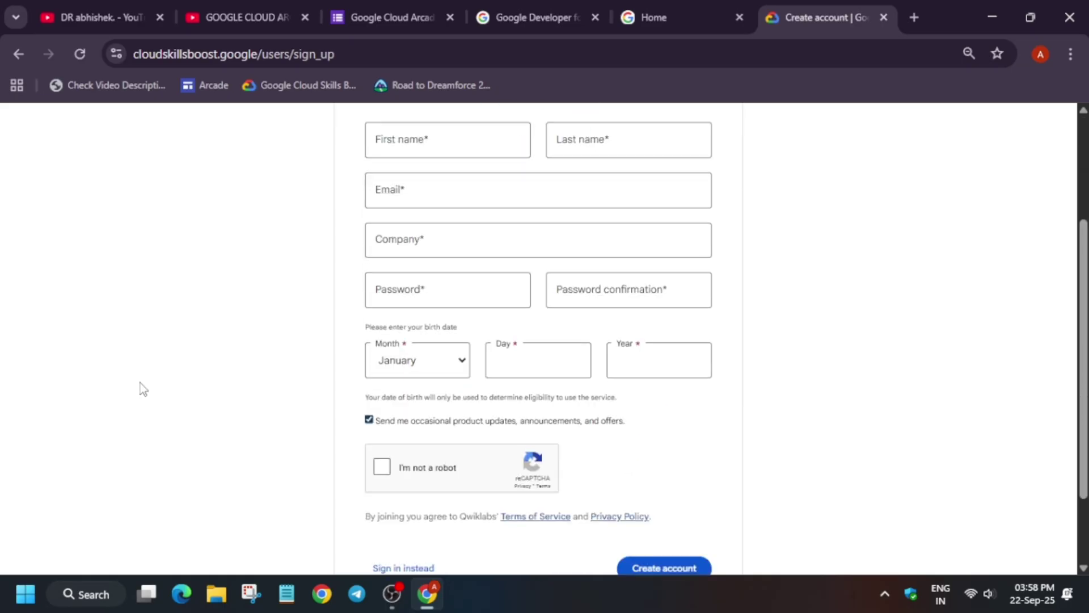
scroll(187, 395, "up", 3)
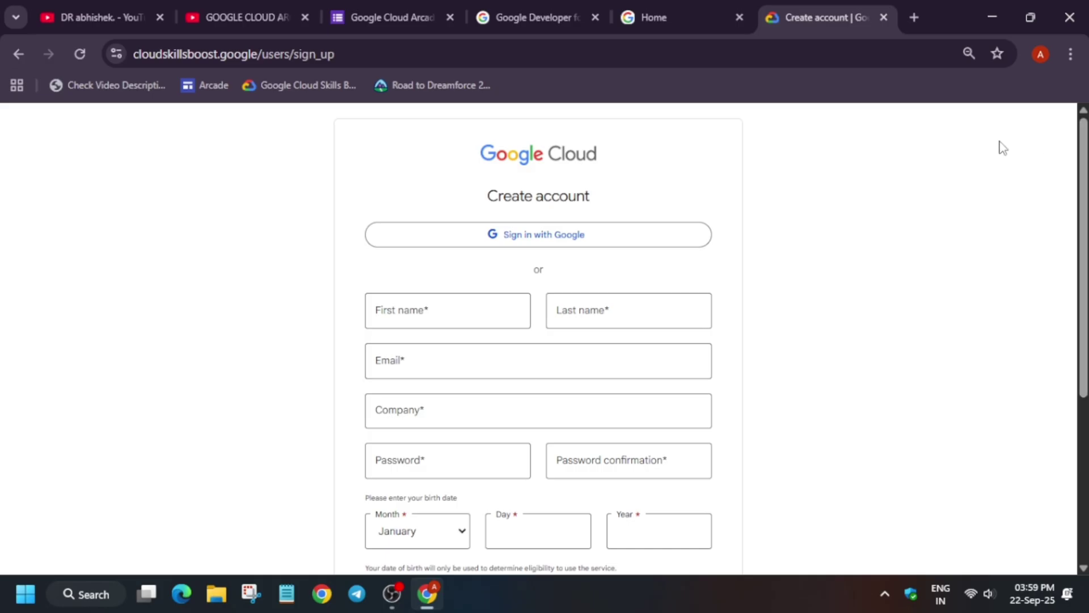
left_click(664, 244)
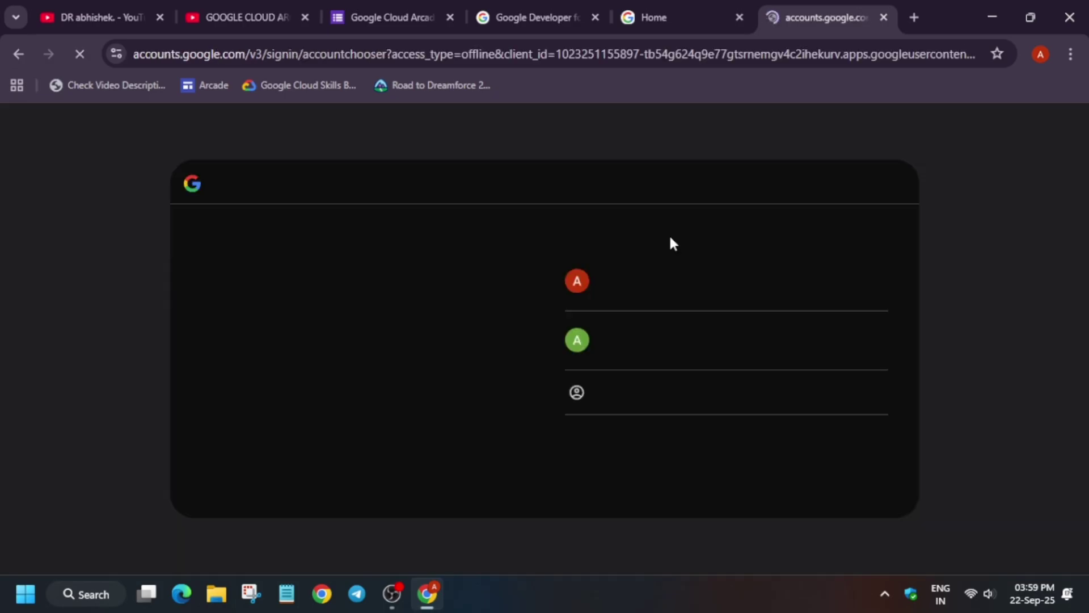
left_click(577, 271)
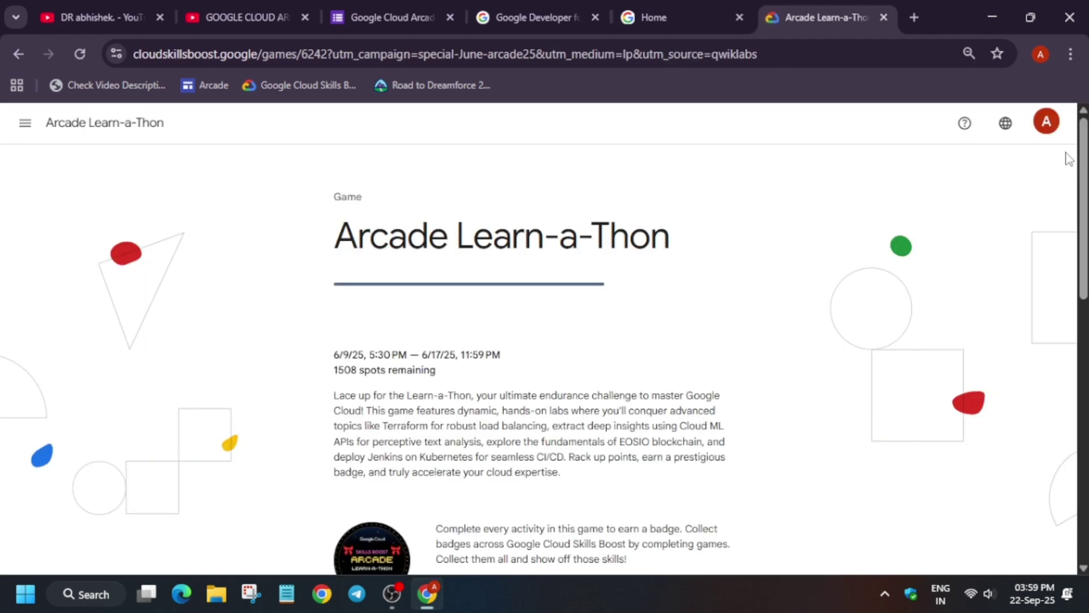
Go to the Skills Boost dashboard from the navigation drawer, then return to the interest form
left_click(25, 122)
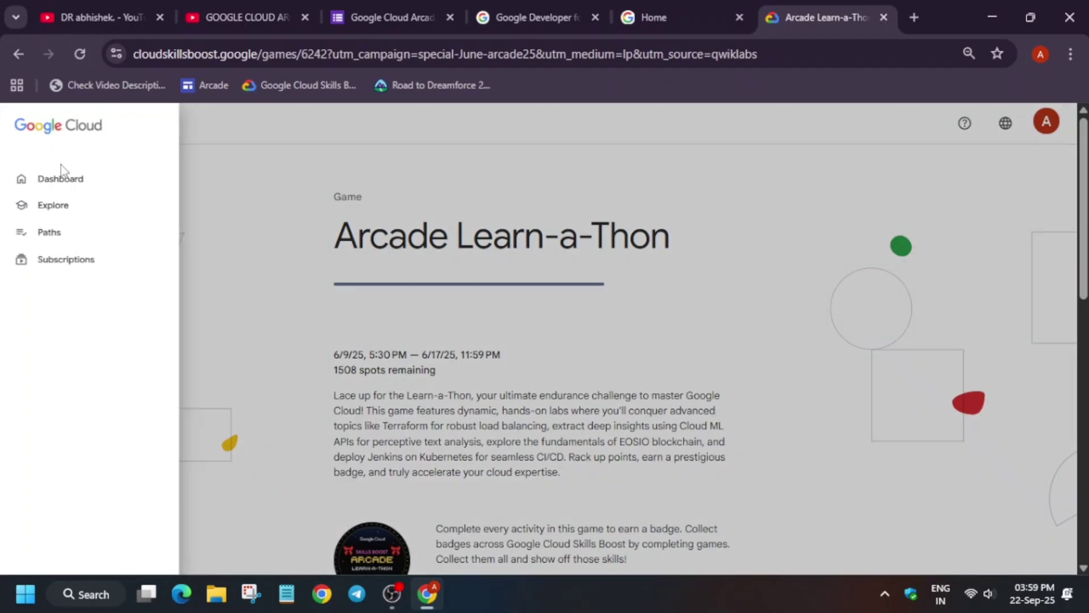
left_click(85, 185)
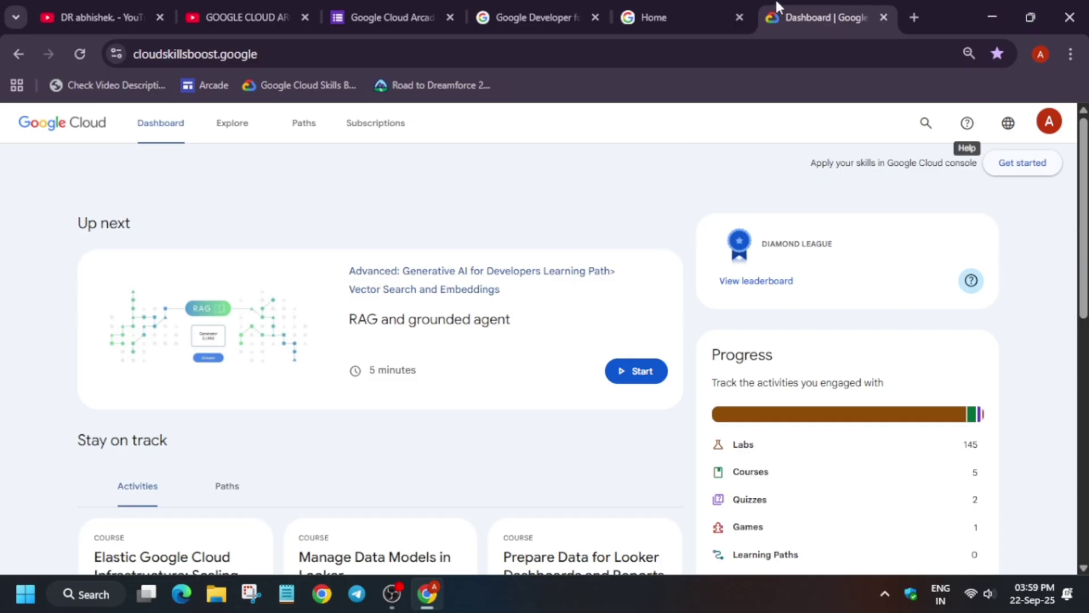
left_click(392, 17)
scroll(652, 300, "down", 2)
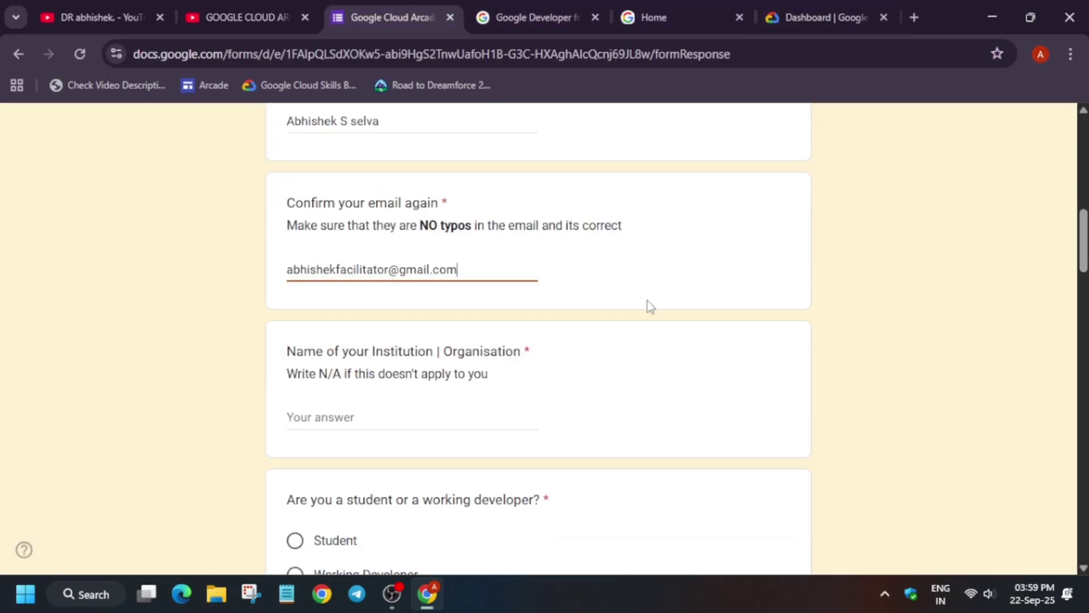
Answer Institution with 'DU', choose Student as respondent type, and enter 'INDIA' as Country
left_click(332, 415)
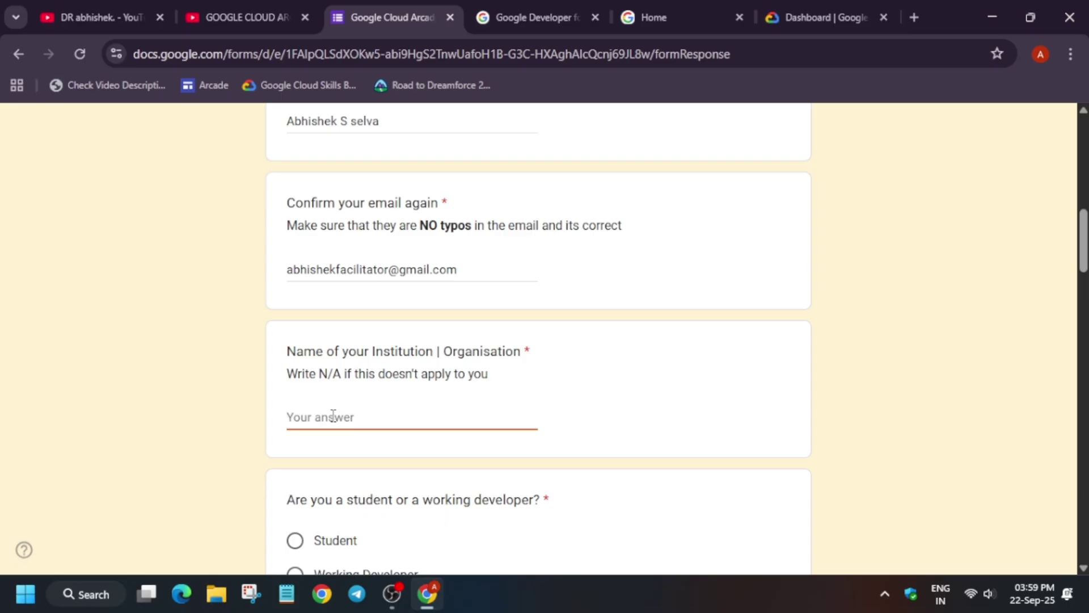
type("DU")
scroll(337, 416, "down", 3)
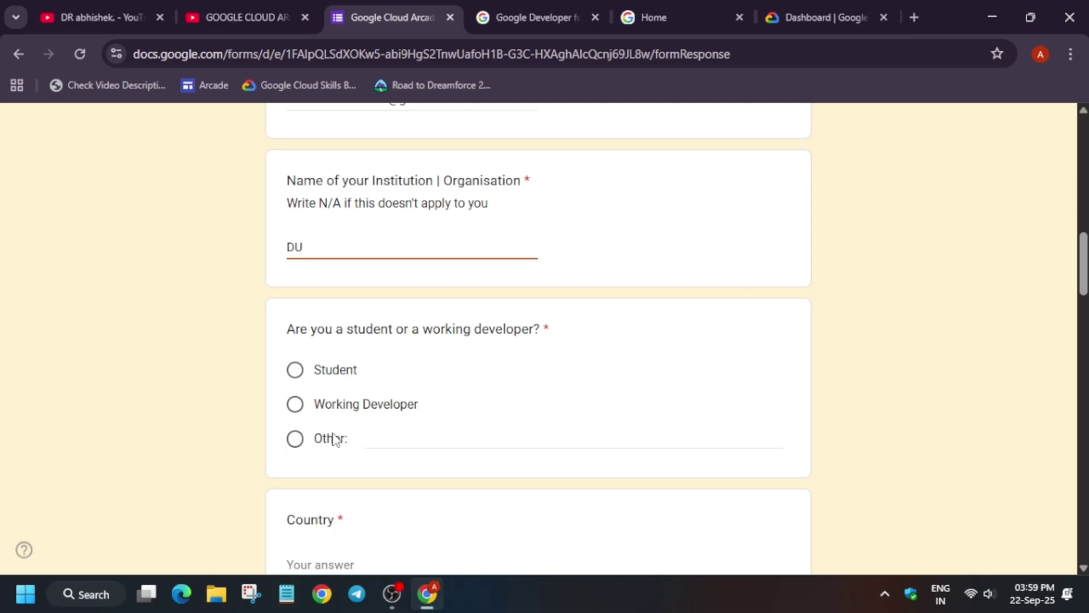
left_click(295, 379)
scroll(294, 397, "down", 5)
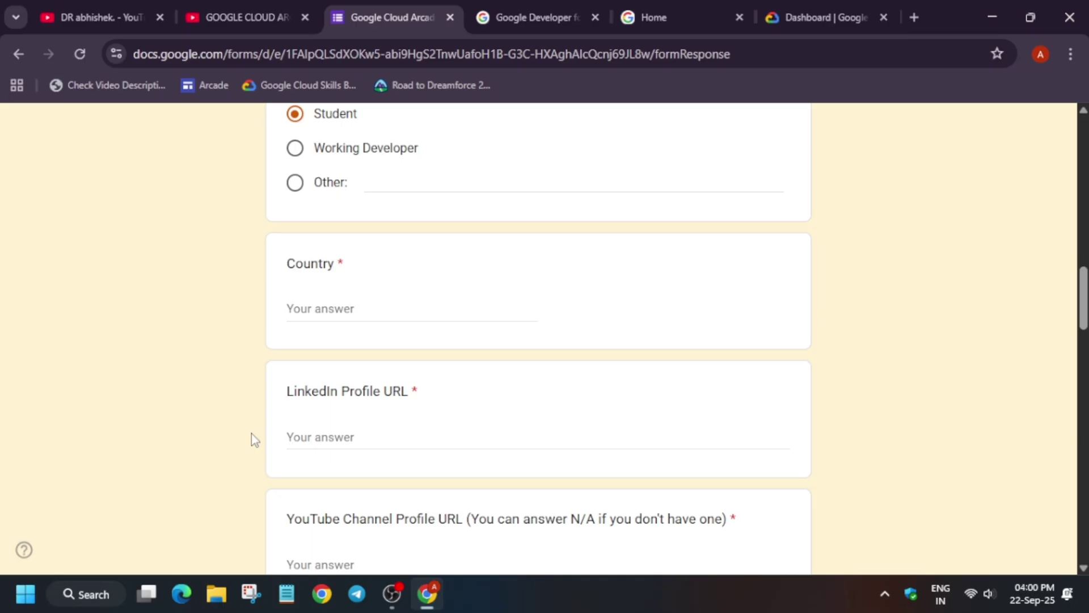
left_click(386, 310)
type("INDIA")
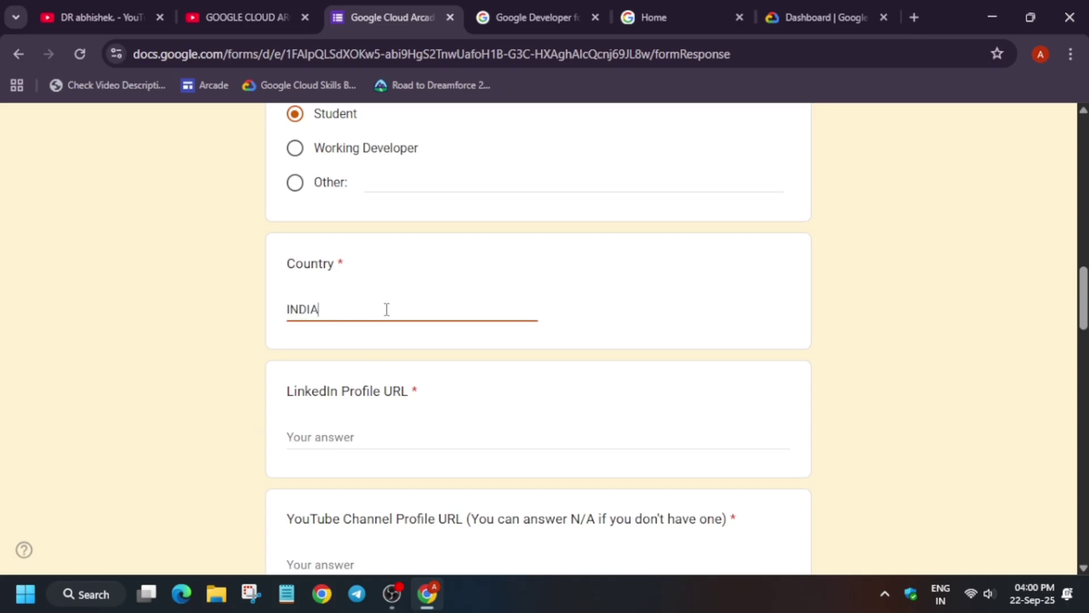
scroll(408, 323, "down", 2)
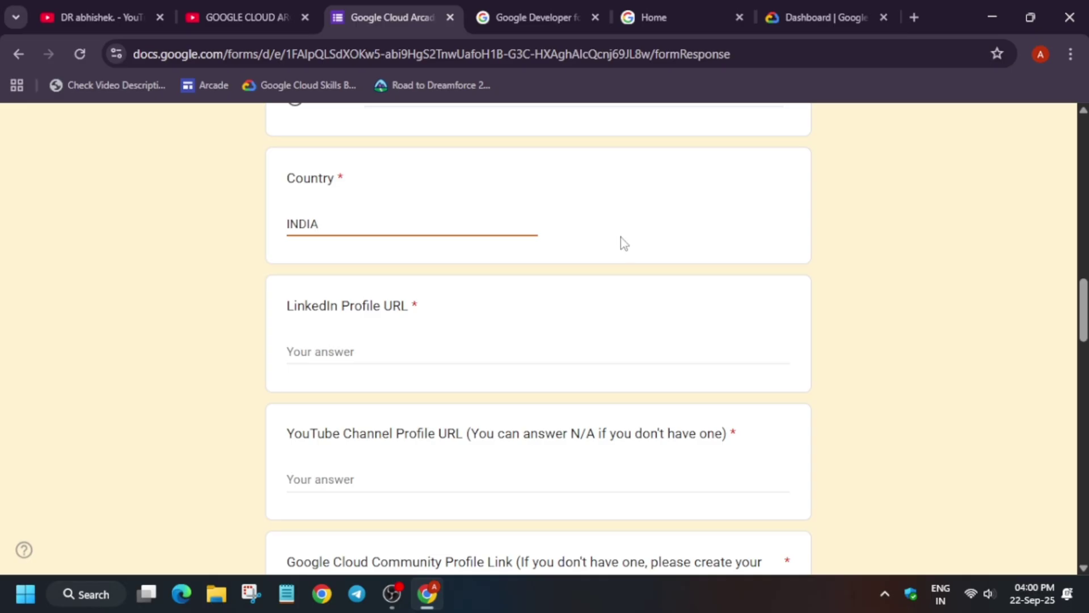
left_click(1070, 54)
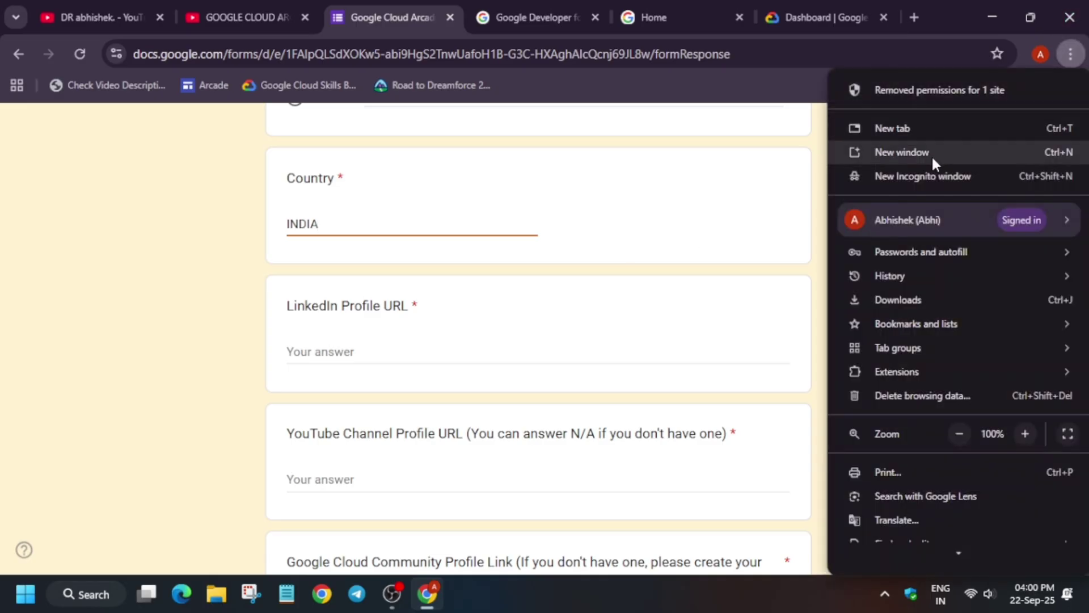
left_click(918, 176)
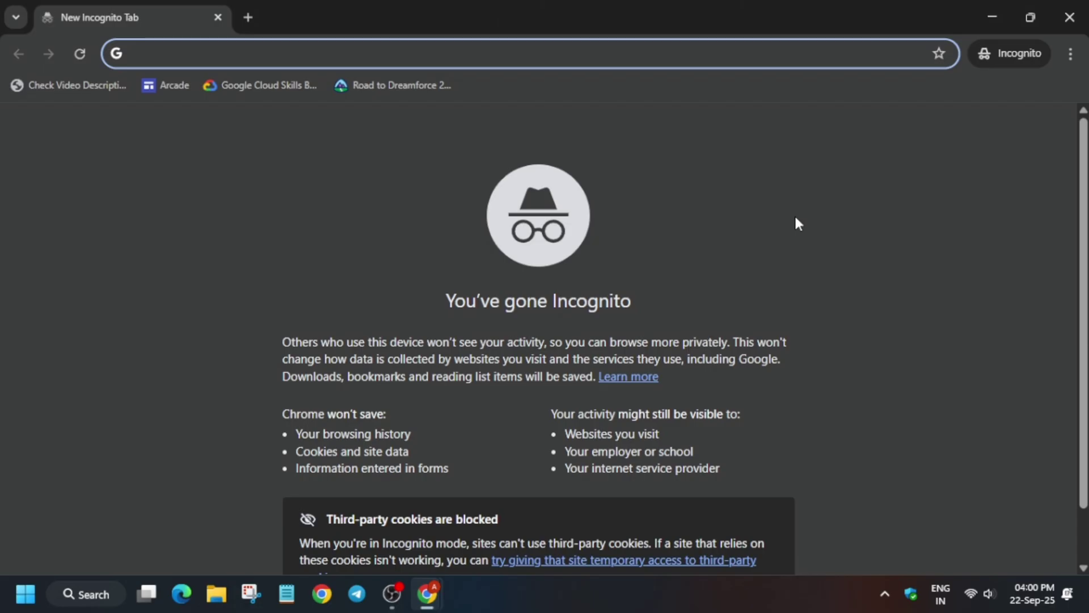
type("linkedin")
key("Return")
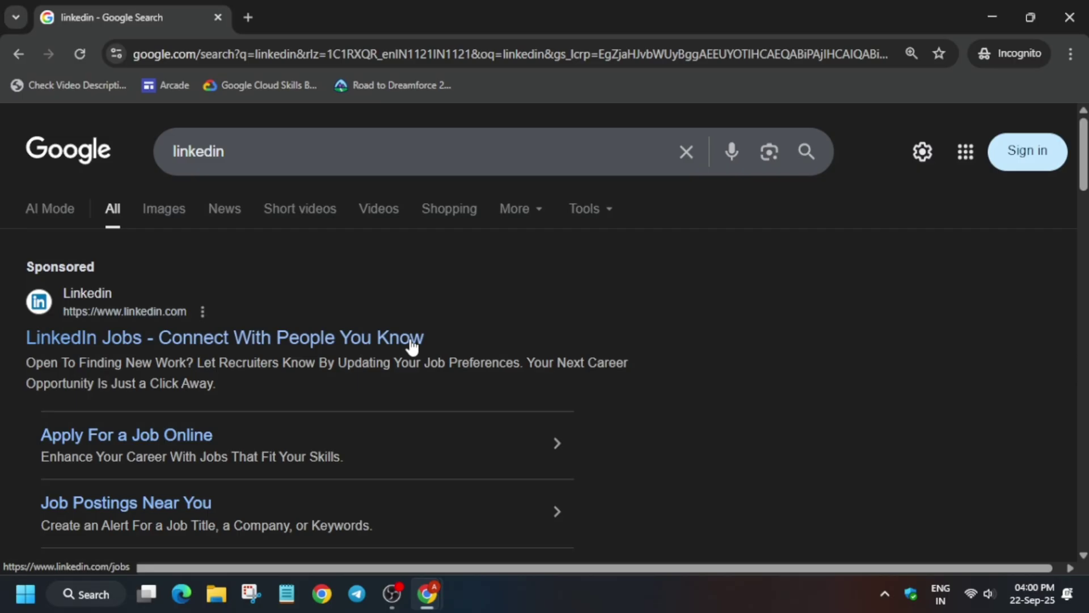
scroll(412, 346, "down", 3)
scroll(411, 346, "up", 3)
left_click(1070, 17)
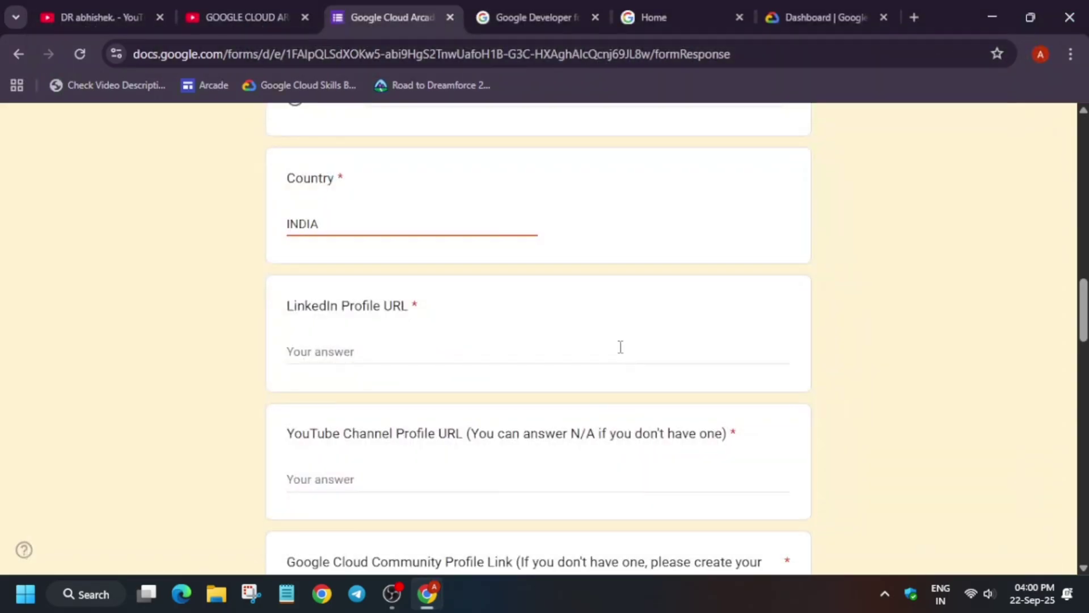
Answer the YouTube Channel Profile URL question with 'NA'
scroll(645, 343, "down", 2)
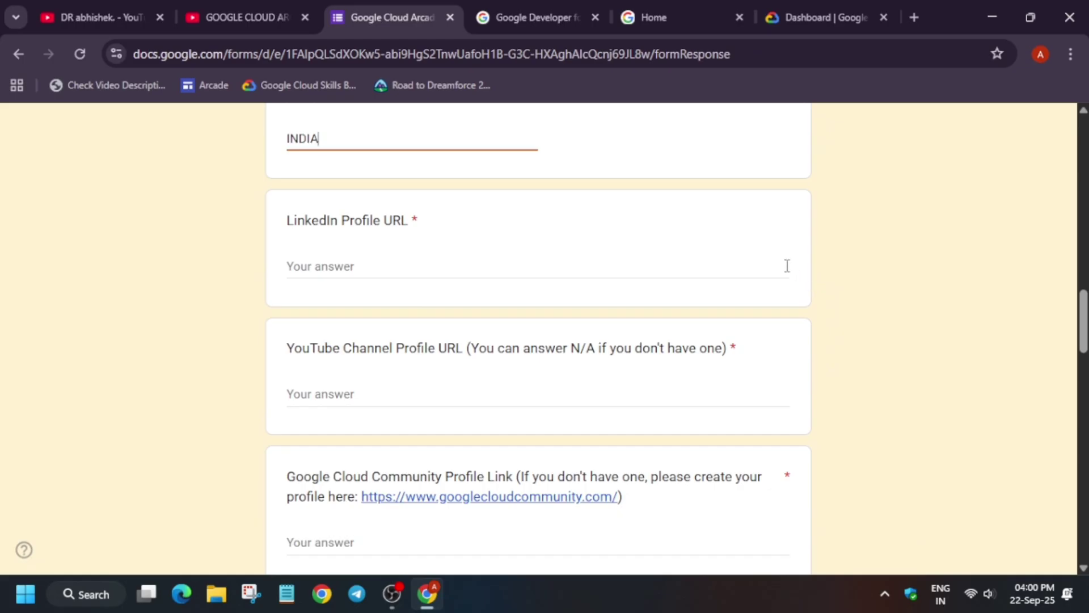
triple_click(579, 350)
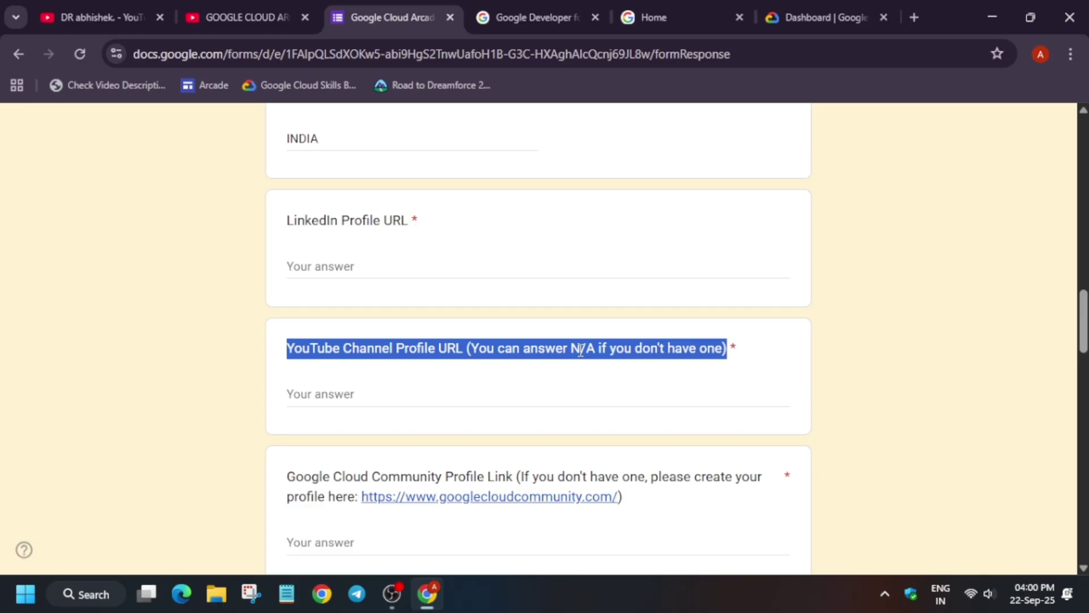
left_click(483, 397)
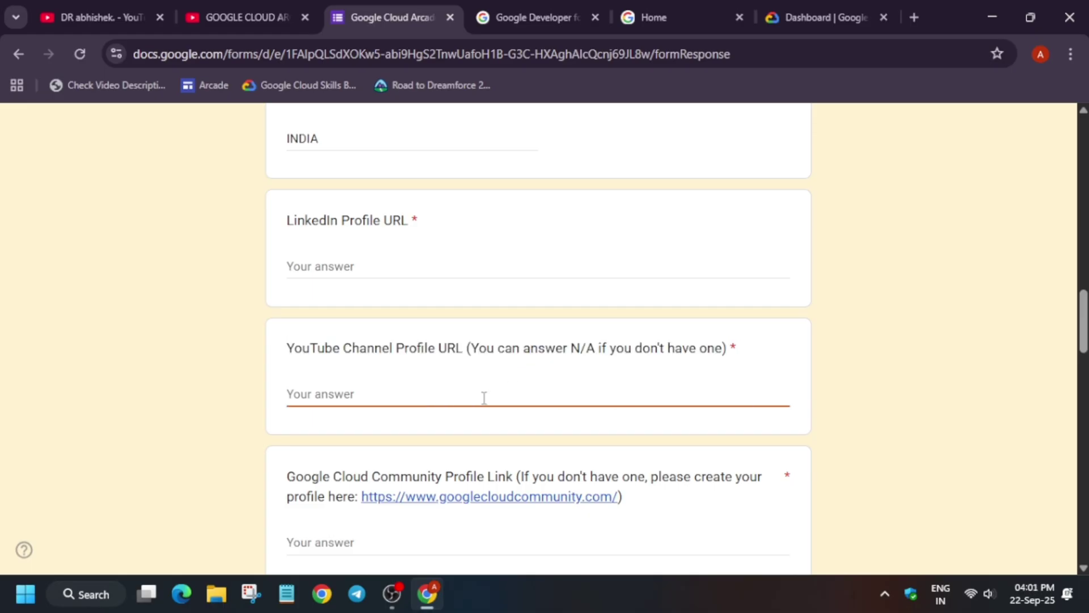
type("NA")
scroll(494, 414, "down", 3)
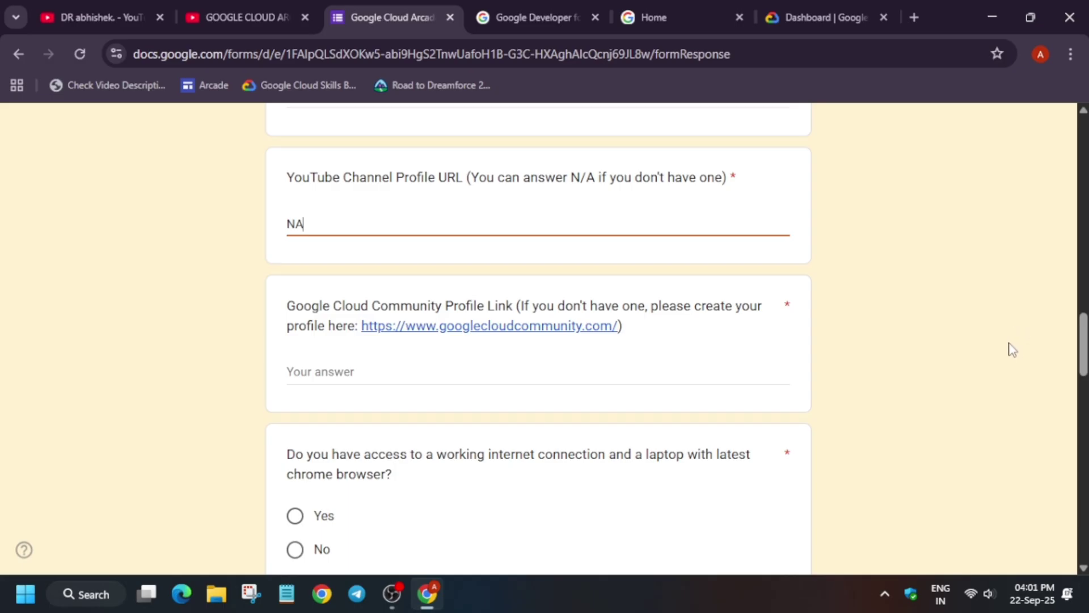
Sign in to the Google Developer Program forums with your Google account
left_click(596, 8)
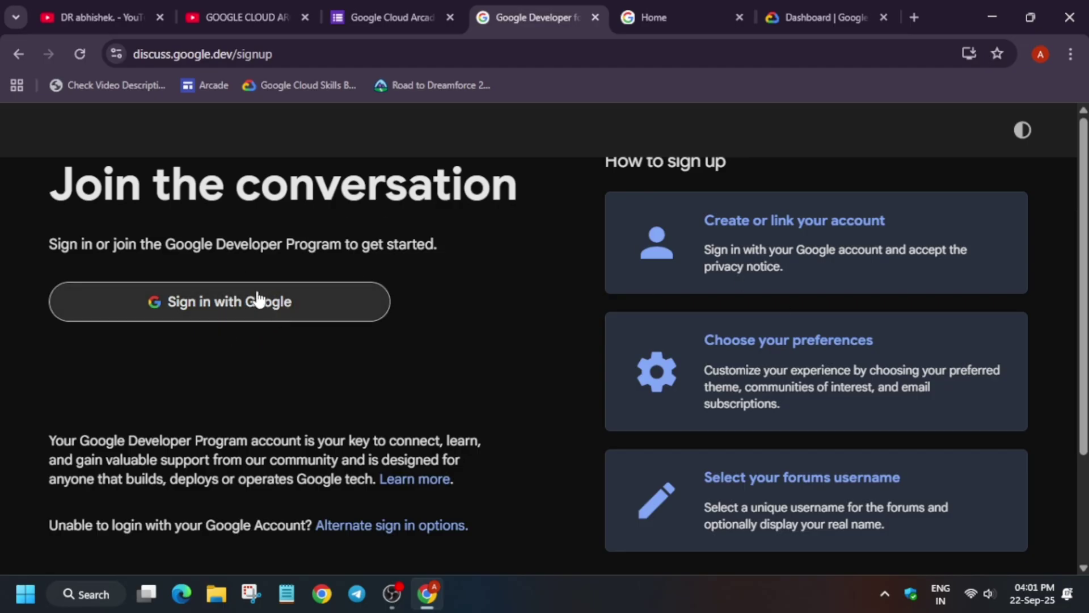
left_click(275, 309)
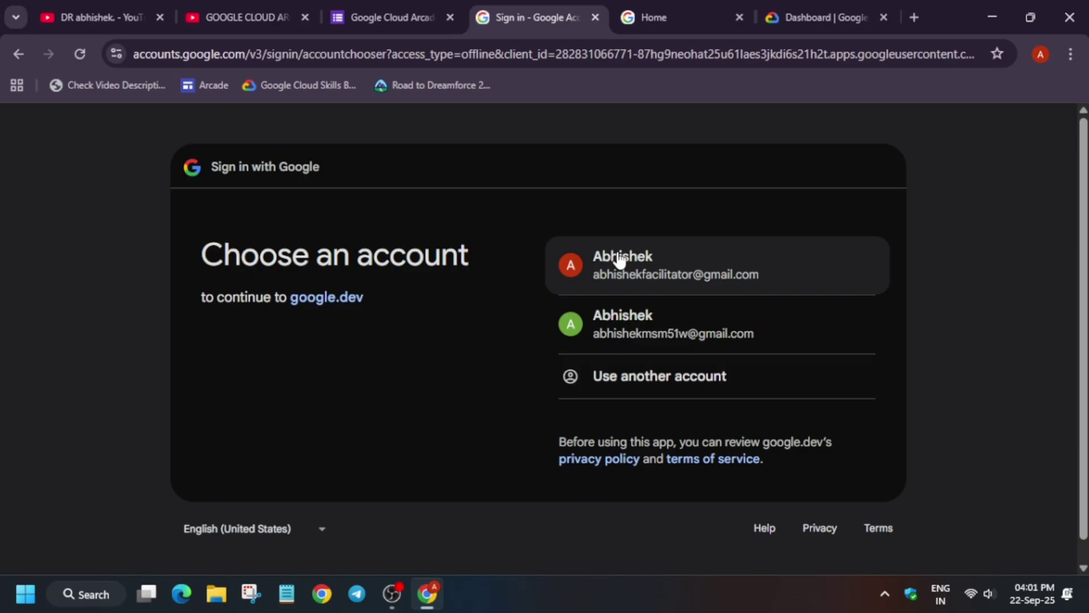
left_click(618, 258)
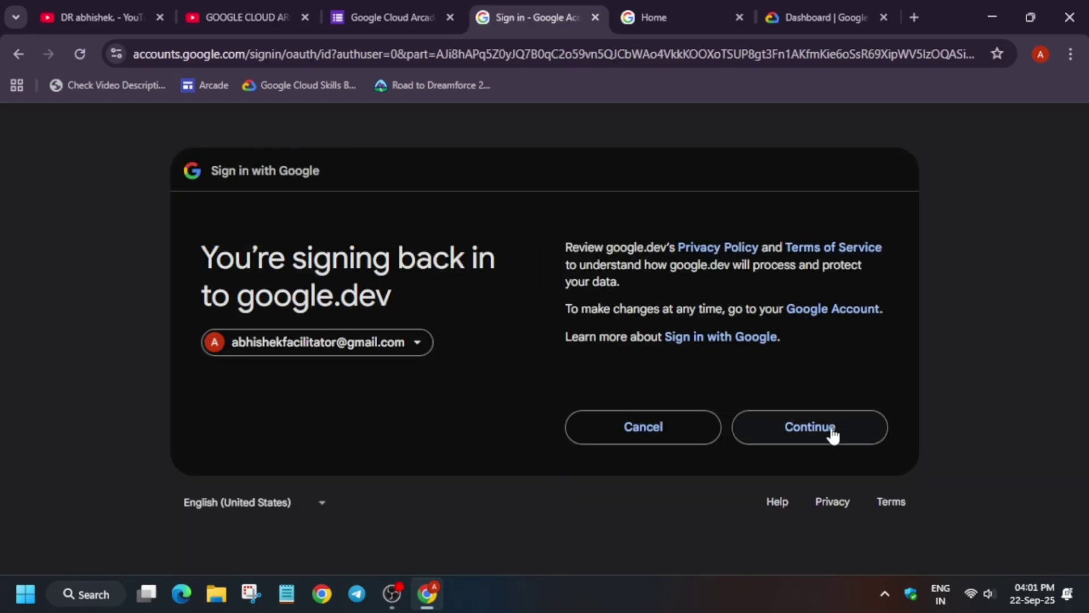
left_click(829, 432)
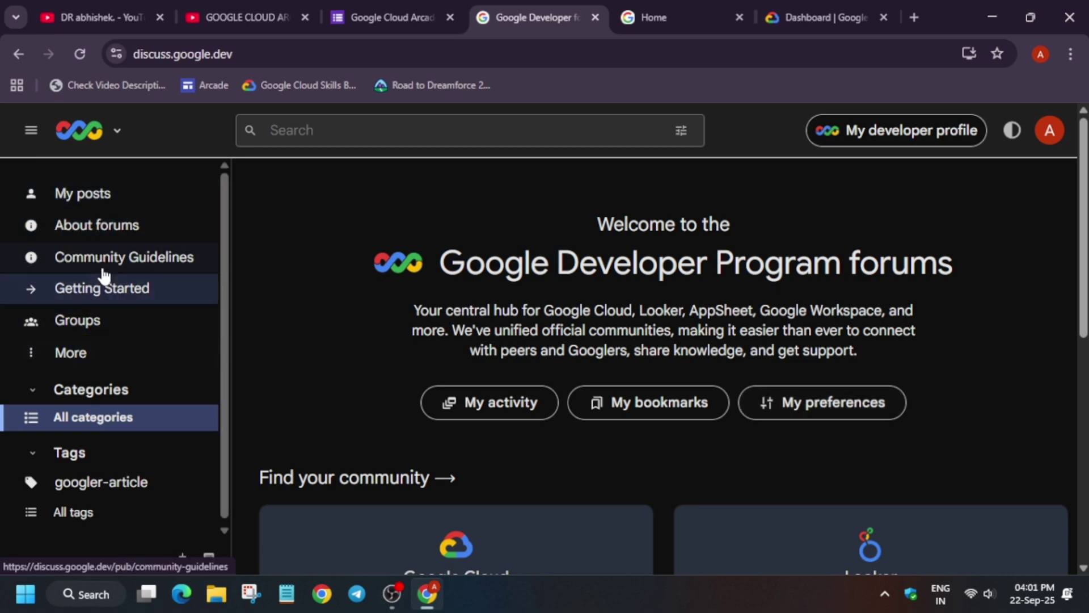
Open My posts and copy your forum profile URL from the address bar
left_click(118, 199)
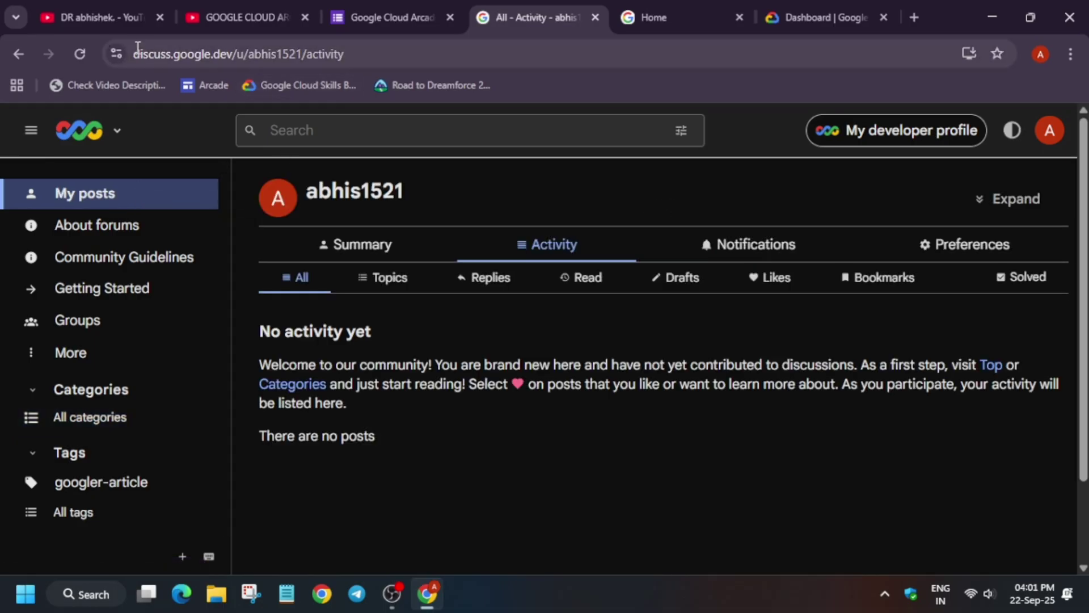
left_click_drag(130, 54, 254, 63)
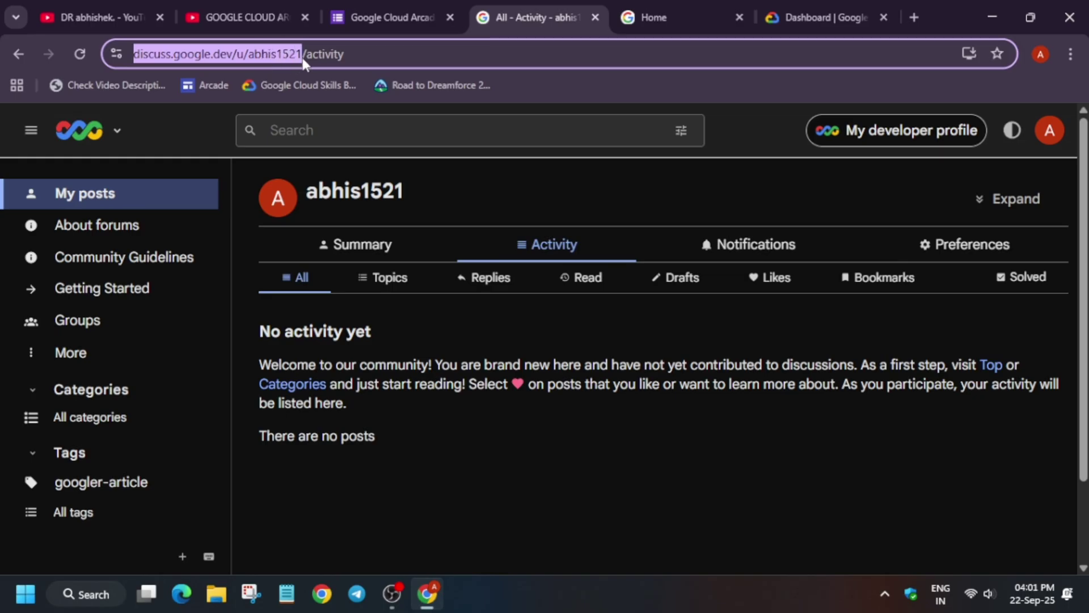
left_click_drag(303, 63, 303, 63)
key("ctrl+c")
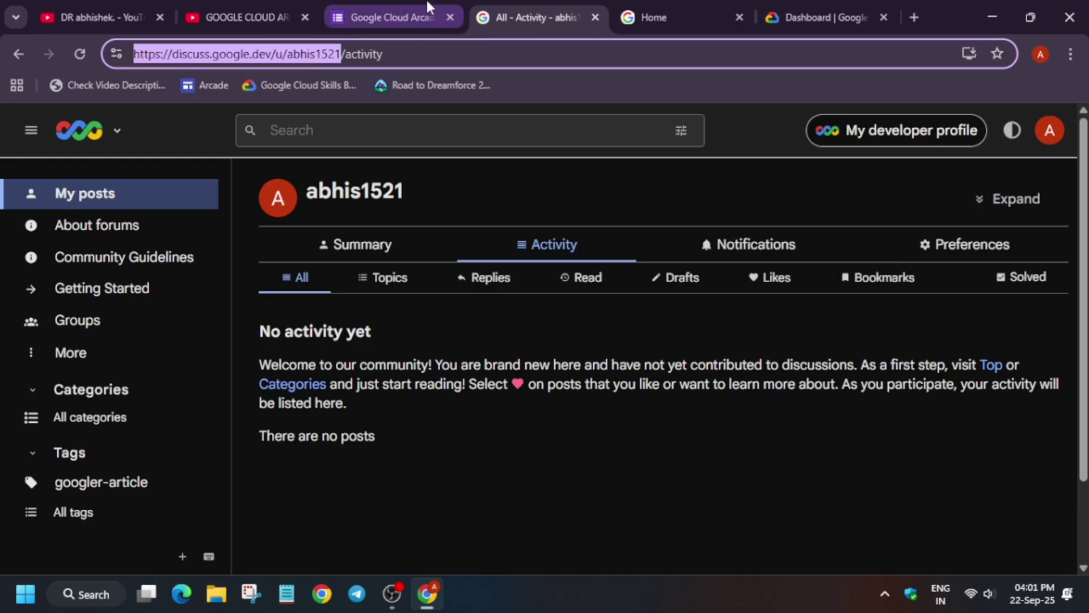
left_click(397, 16)
Paste the forum profile link into Community Profile Link and answer Yes to internet and laptop access
left_click(431, 396)
key("ctrl+v")
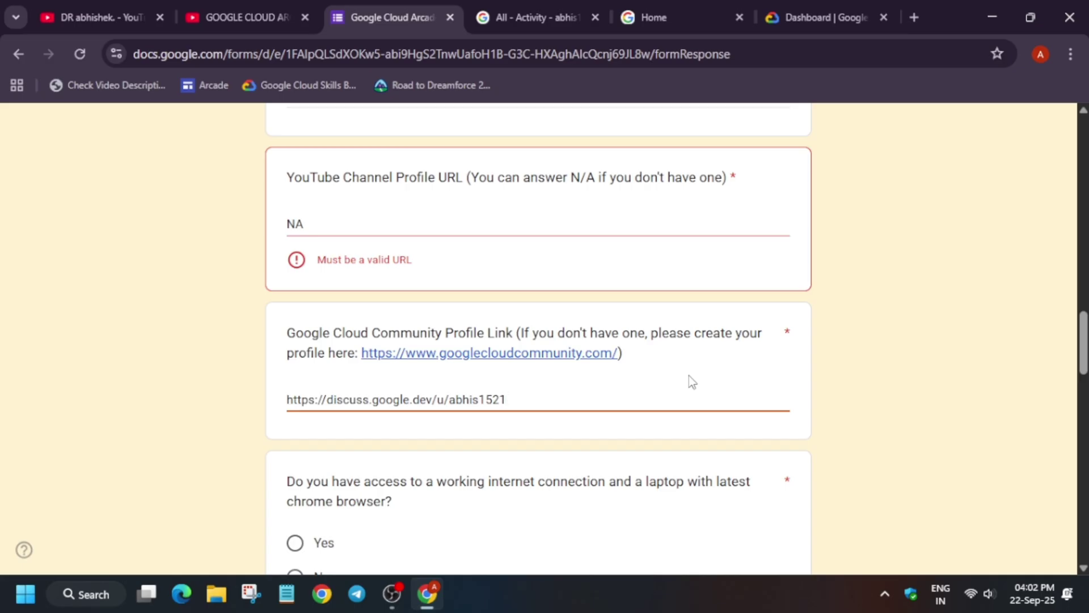
scroll(442, 427, "down", 1)
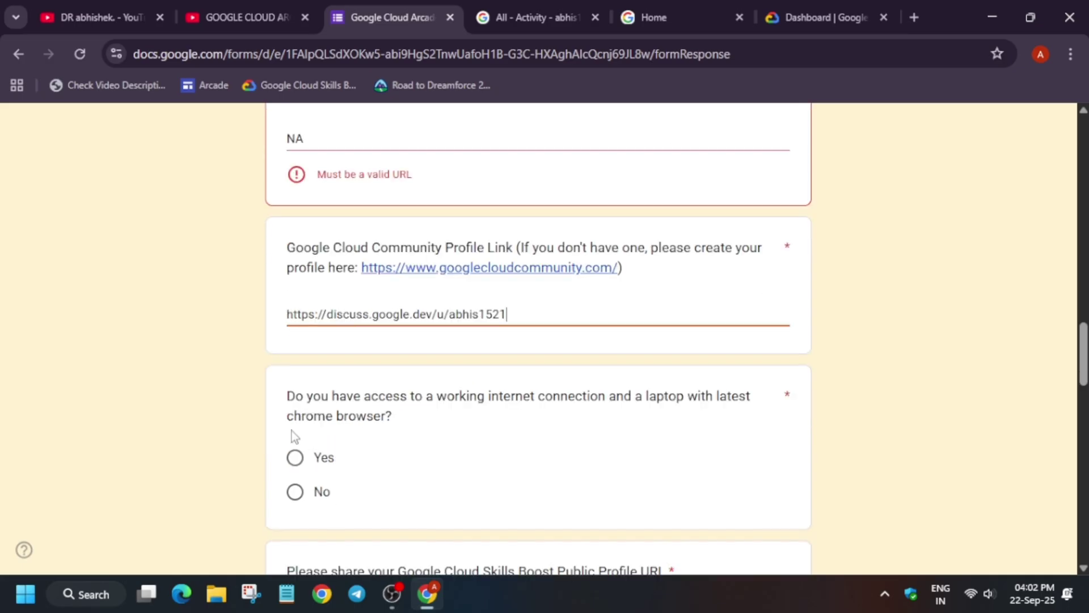
left_click(311, 459)
scroll(340, 419, "down", 4)
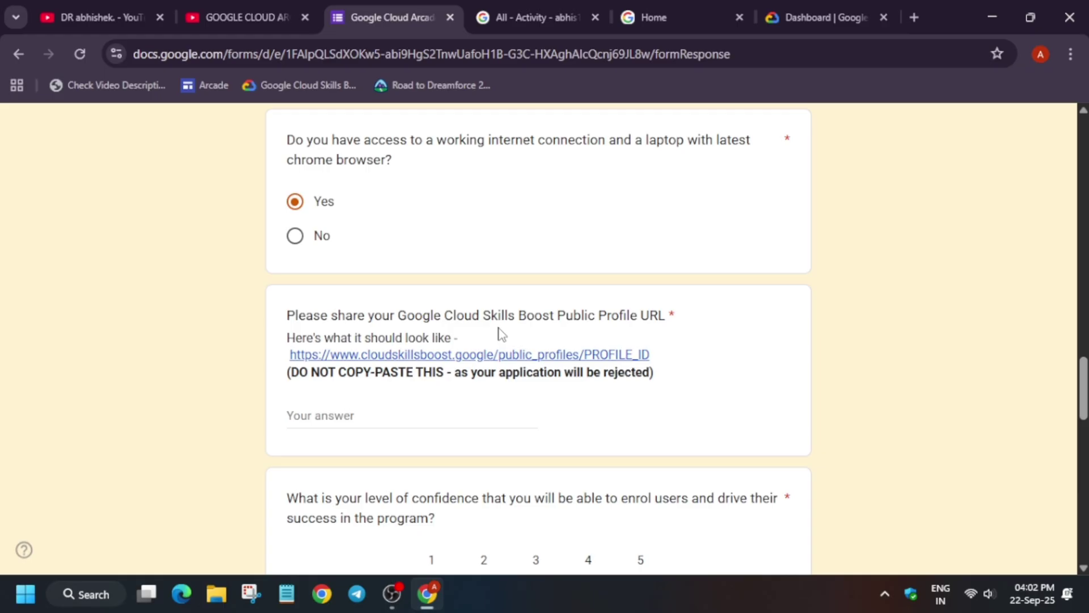
Open the Skills Boost account settings from the avatar menu
left_click(843, 14)
left_click(1049, 122)
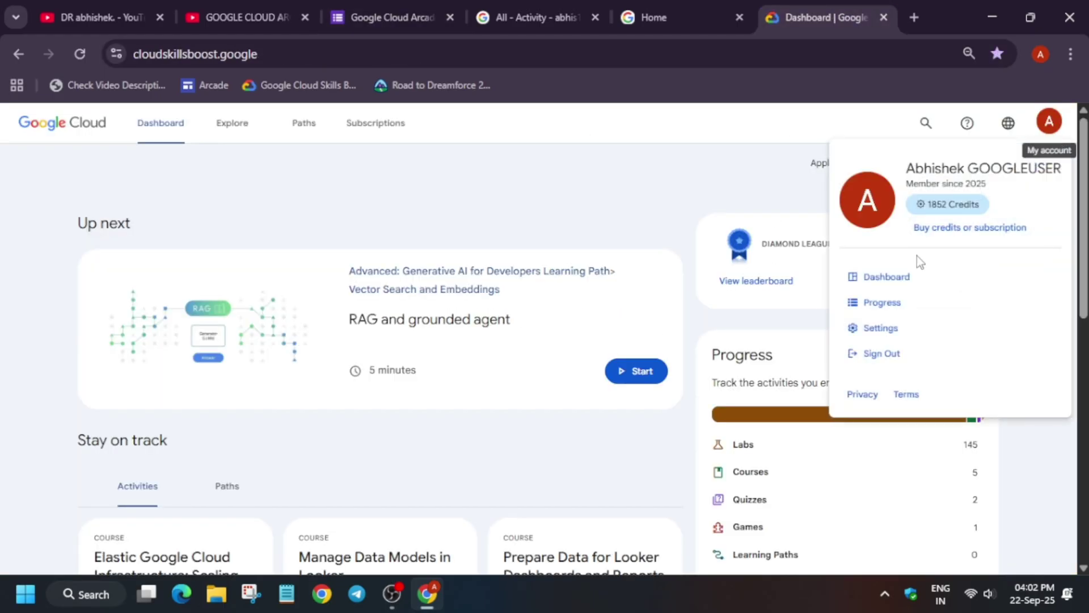
left_click(1048, 120)
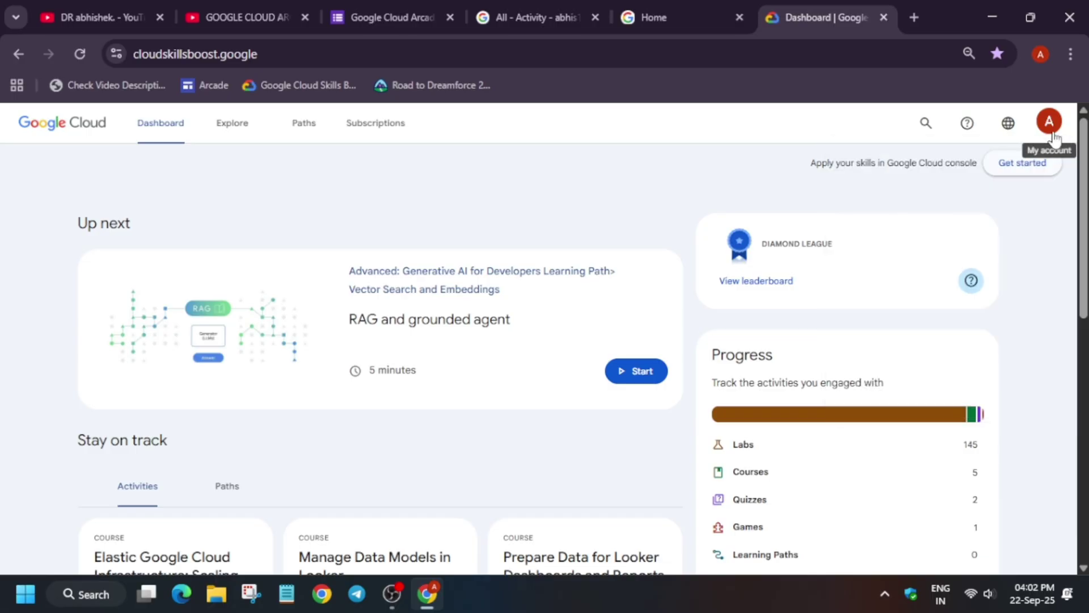
left_click(1048, 120)
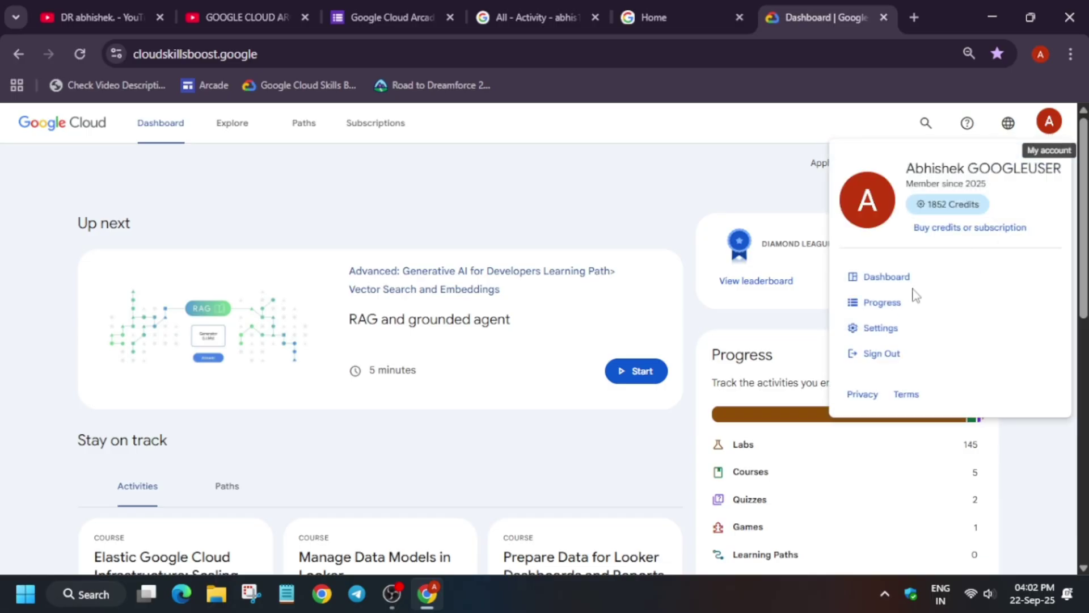
left_click(901, 333)
scroll(862, 335, "down", 10)
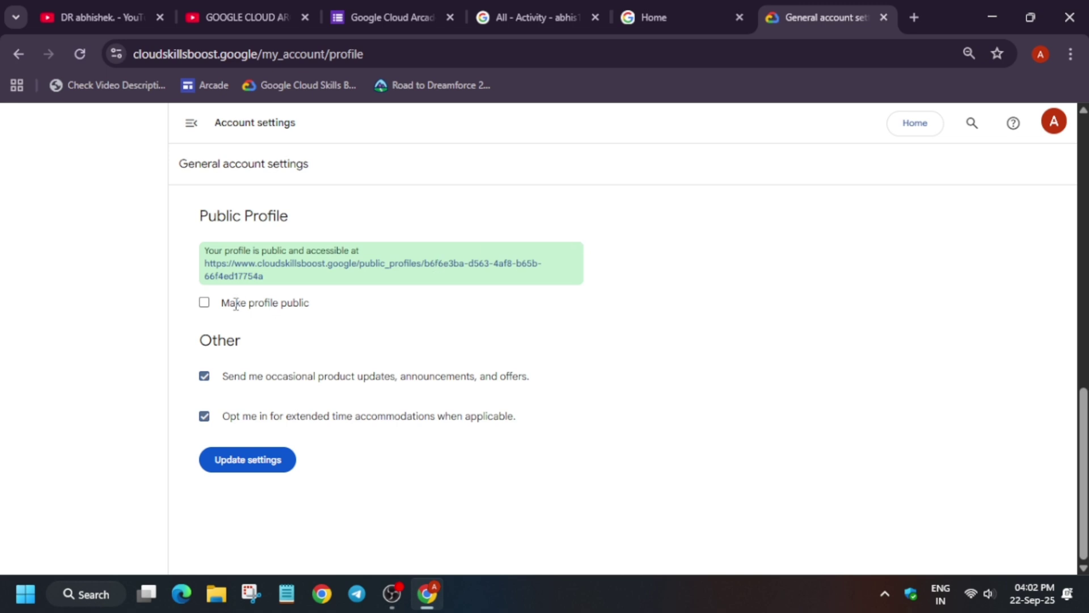
Tick 'Make profile public' and copy the public profile link address
left_click(210, 306)
right_click(506, 277)
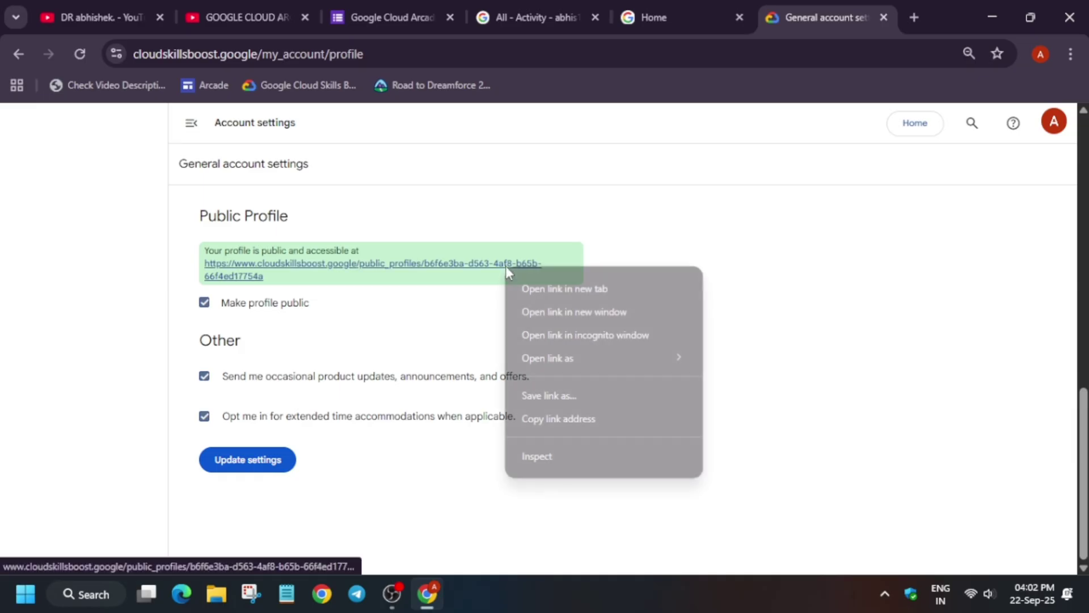
left_click(533, 417)
Paste the Skills Boost public profile URL into the form's profile URL answer
left_click(417, 13)
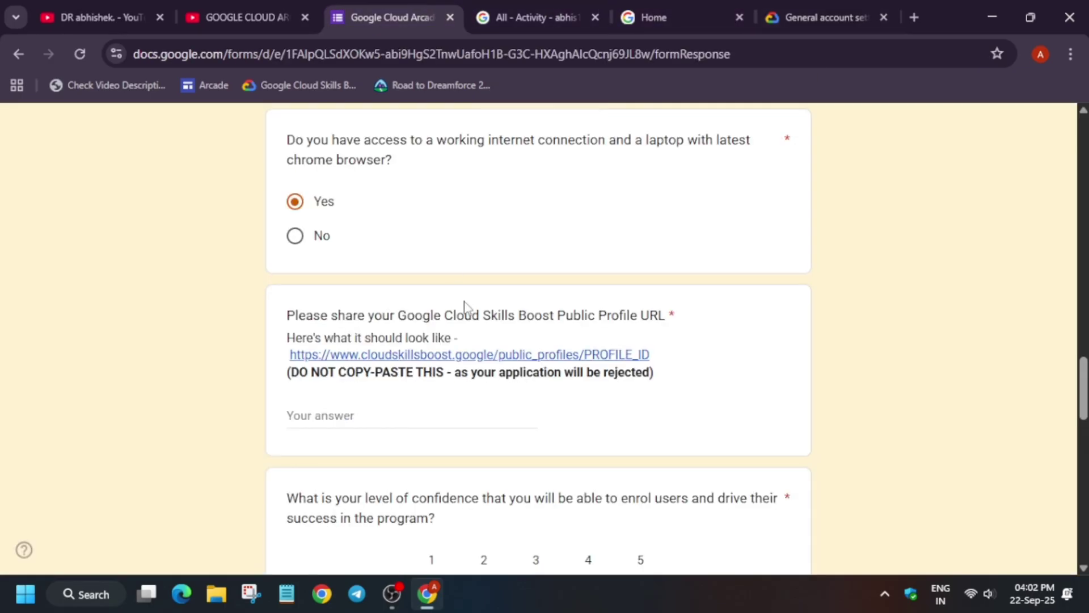
left_click(474, 418)
key("ctrl+v")
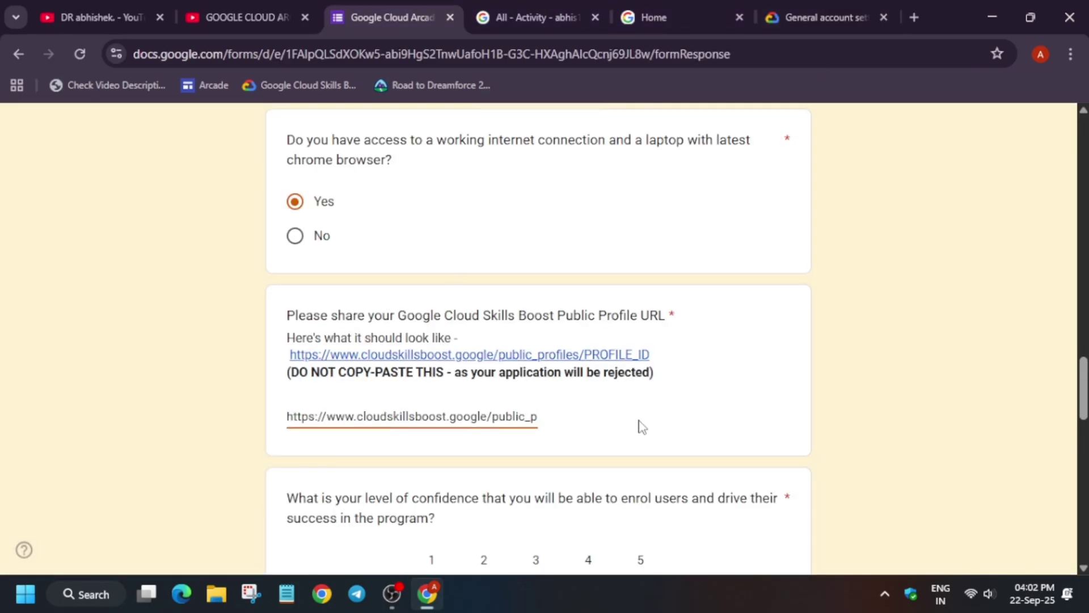
left_click(641, 426)
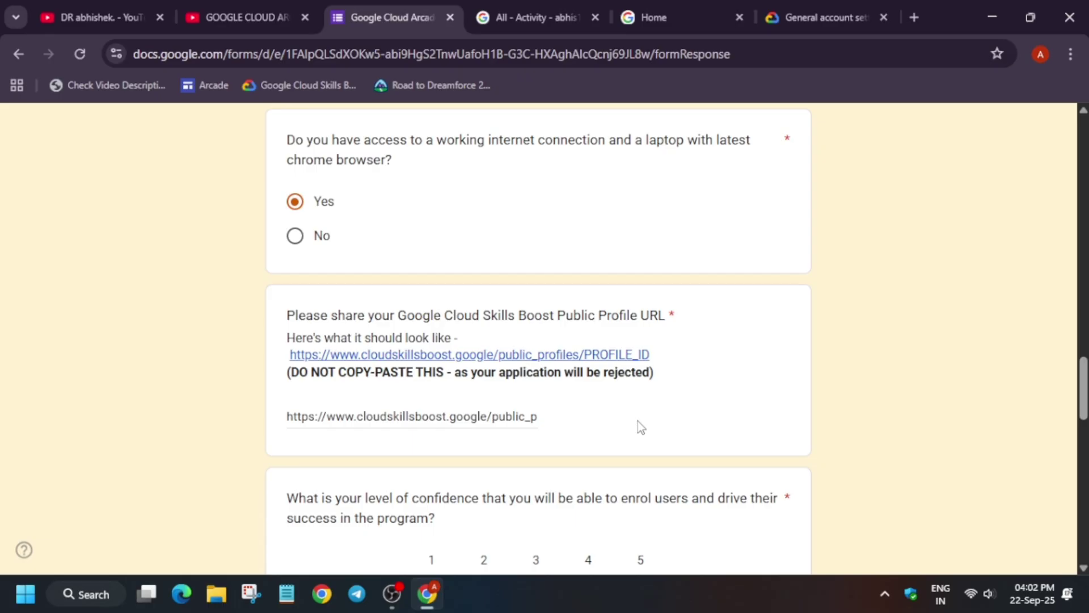
scroll(638, 421, "down", 1)
Rate enrolment confidence 5 (very confident) and Cloud confidence 5 (I am an expert)
left_click(641, 512)
scroll(646, 500, "down", 4)
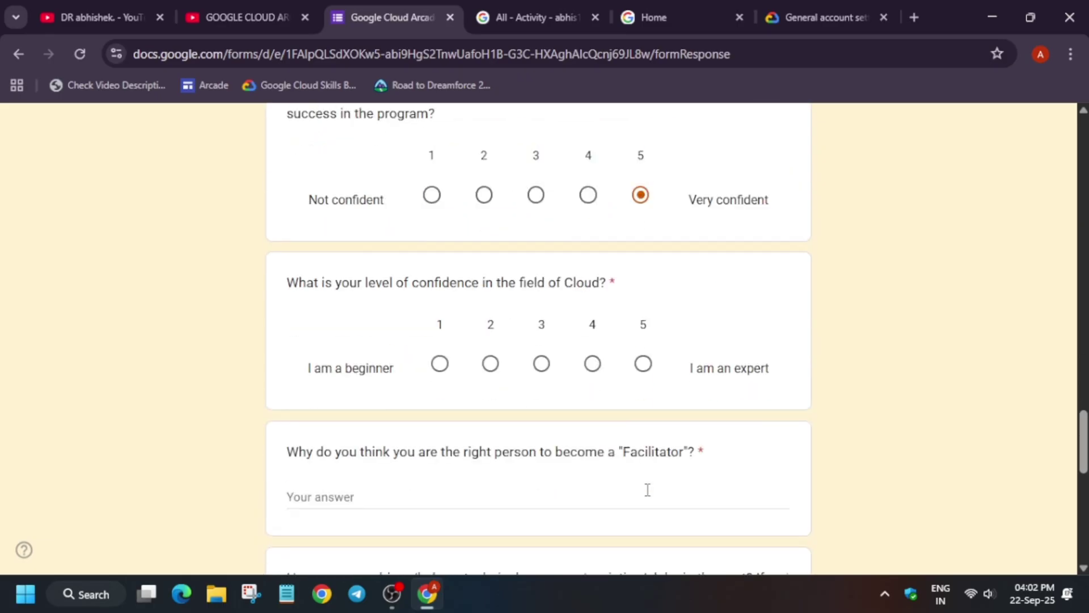
scroll(648, 490, "down", 1)
left_click(641, 345)
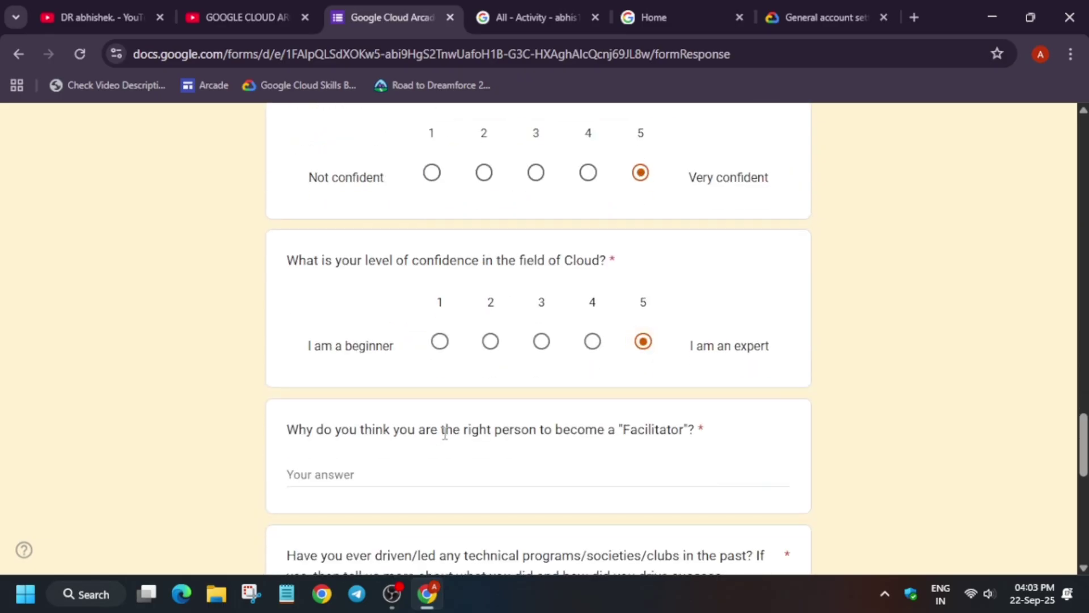
scroll(562, 423, "down", 1)
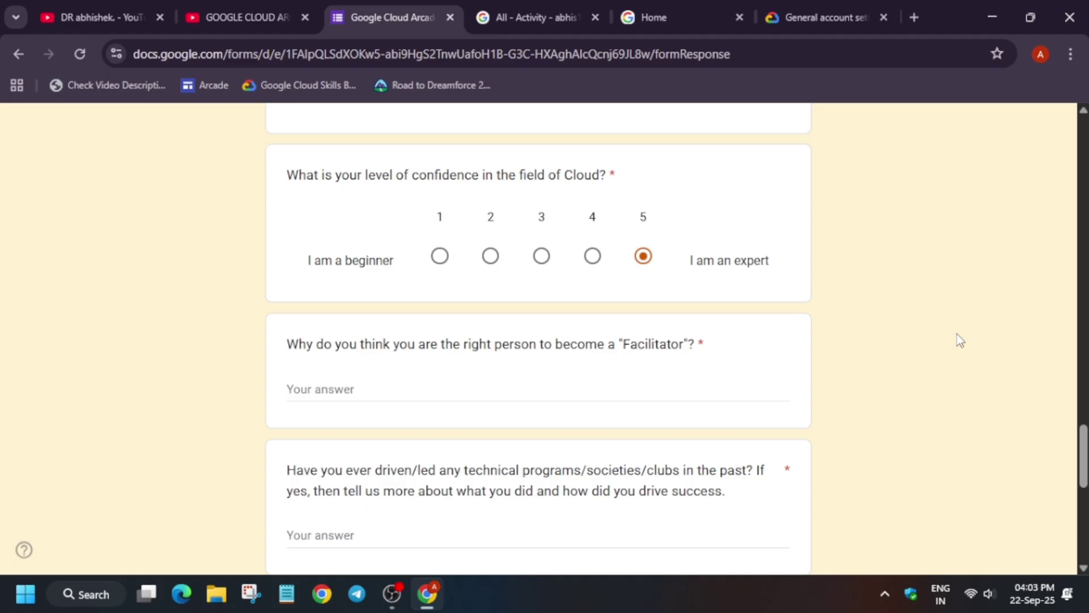
scroll(958, 339, "down", 3)
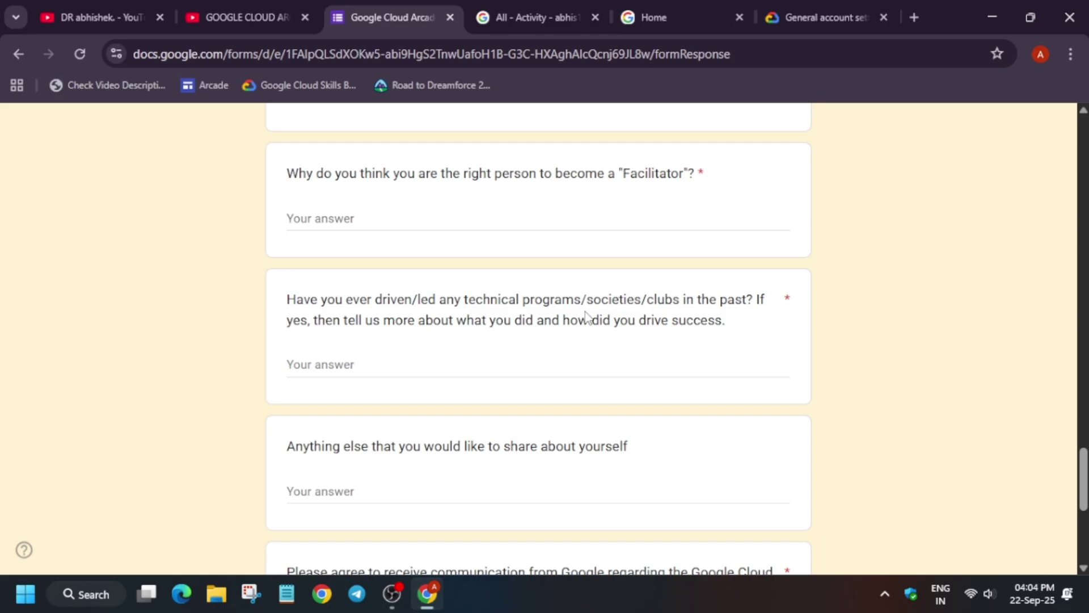
scroll(567, 316, "down", 3)
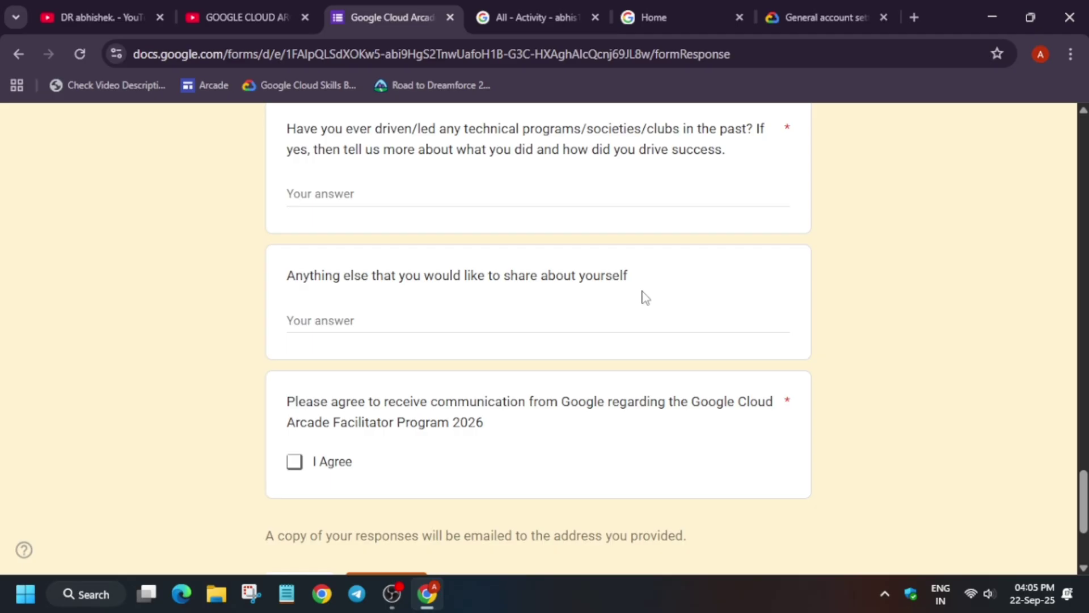
scroll(624, 290, "up", 4)
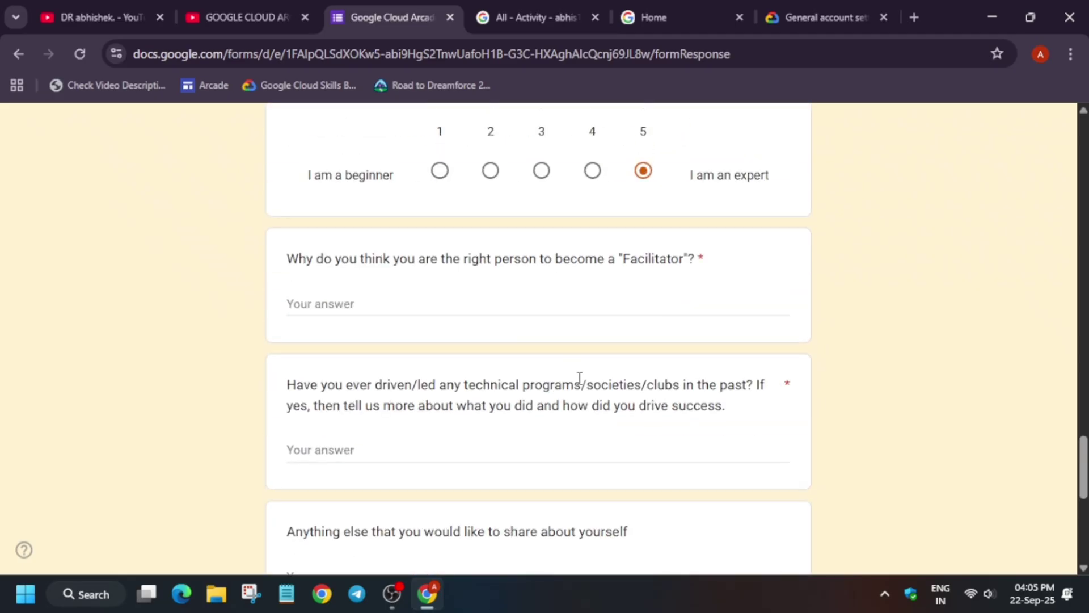
scroll(666, 383, "down", 3)
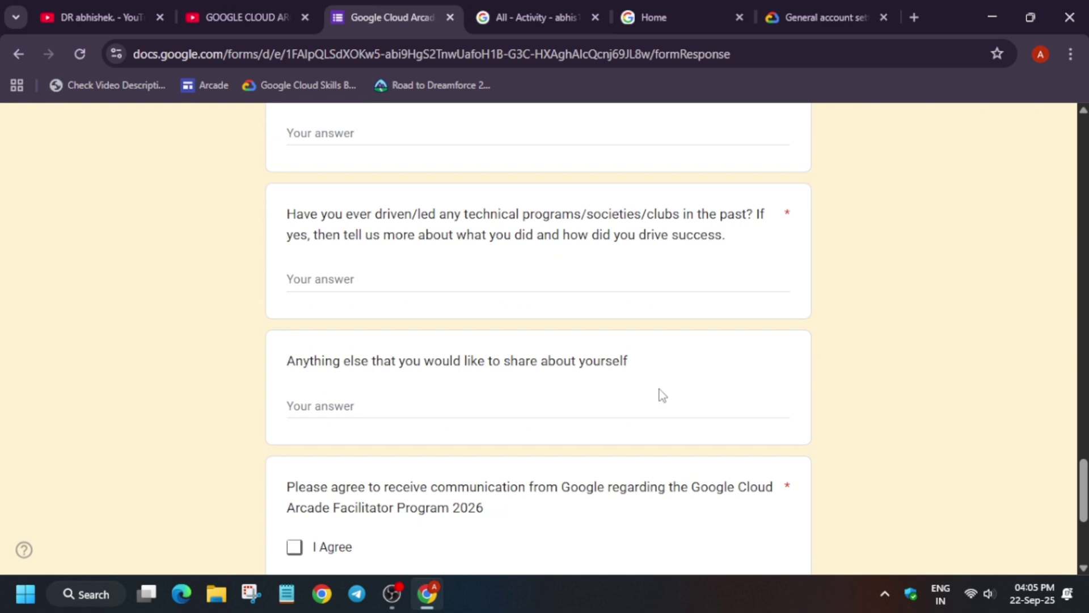
scroll(658, 393, "up", 3)
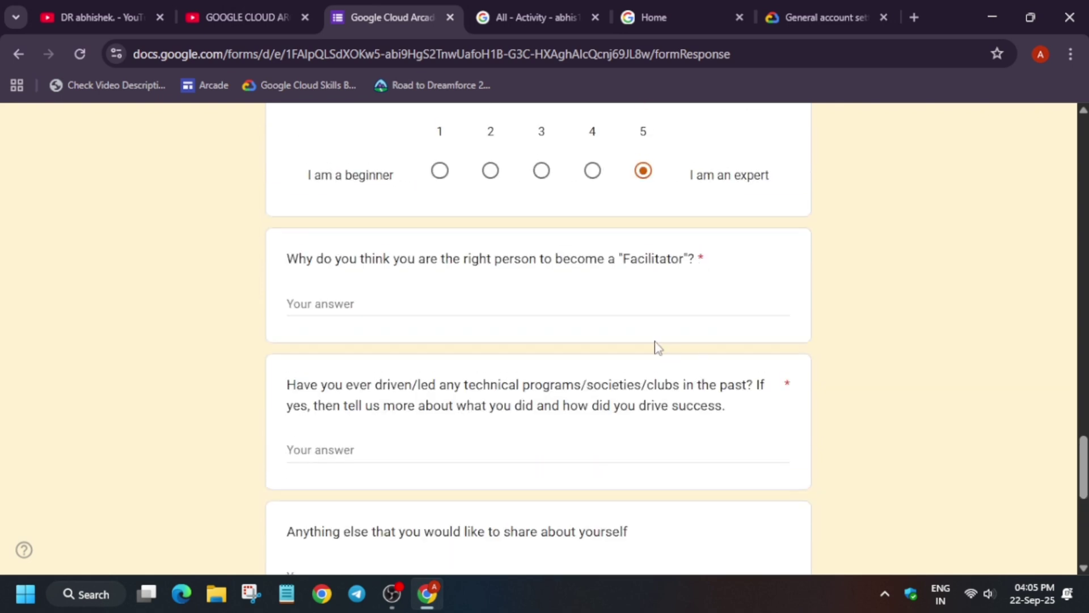
scroll(653, 352, "down", 2)
scroll(643, 363, "down", 4)
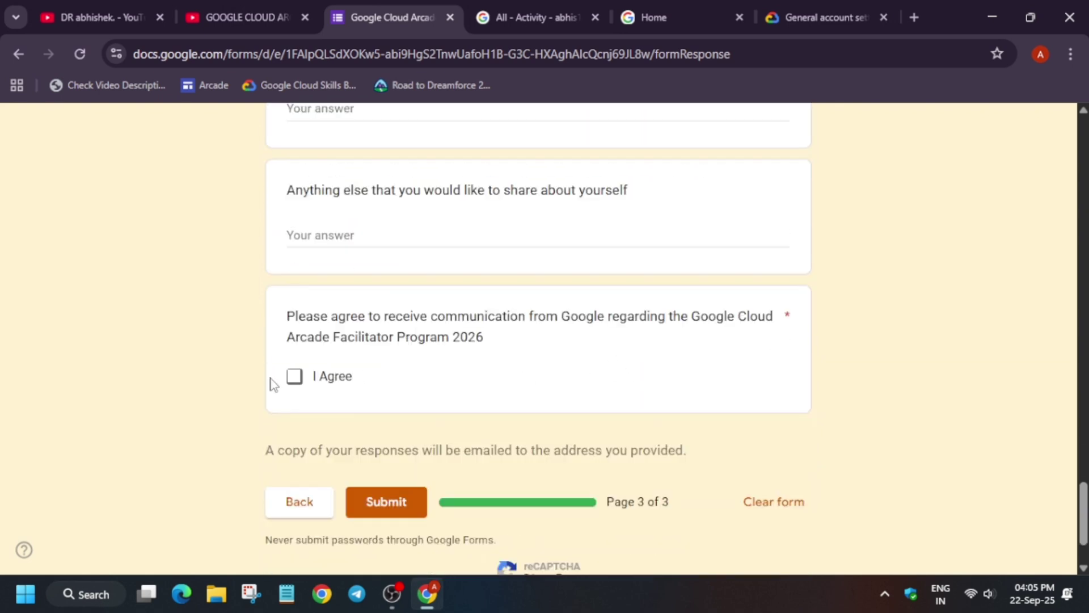
Tick 'I Agree' to program communication and switch to the Arcade Facilitator YouTube playlist
left_click(295, 377)
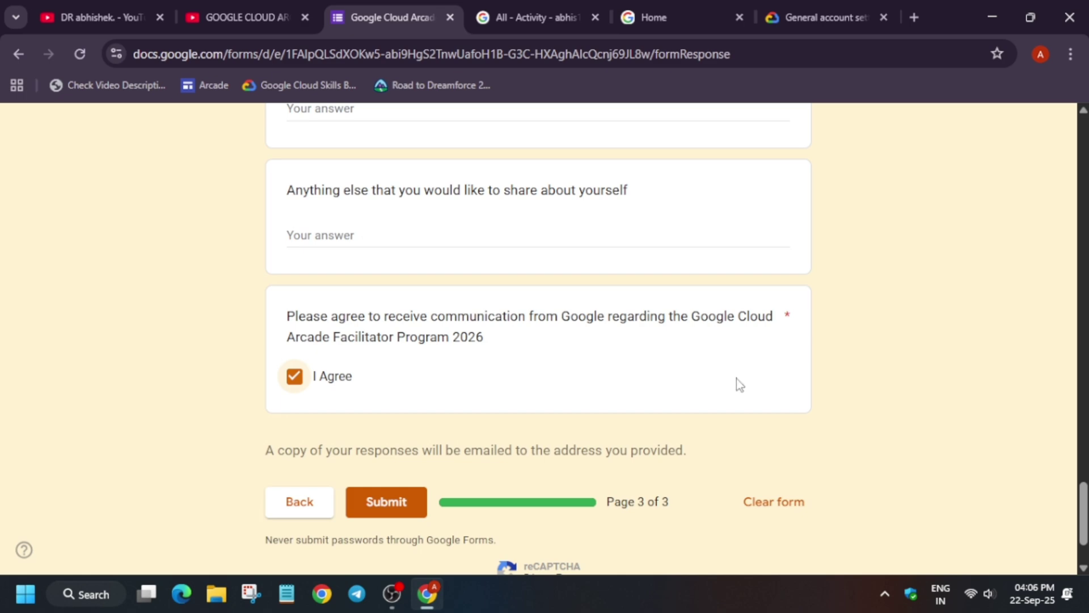
left_click(249, 17)
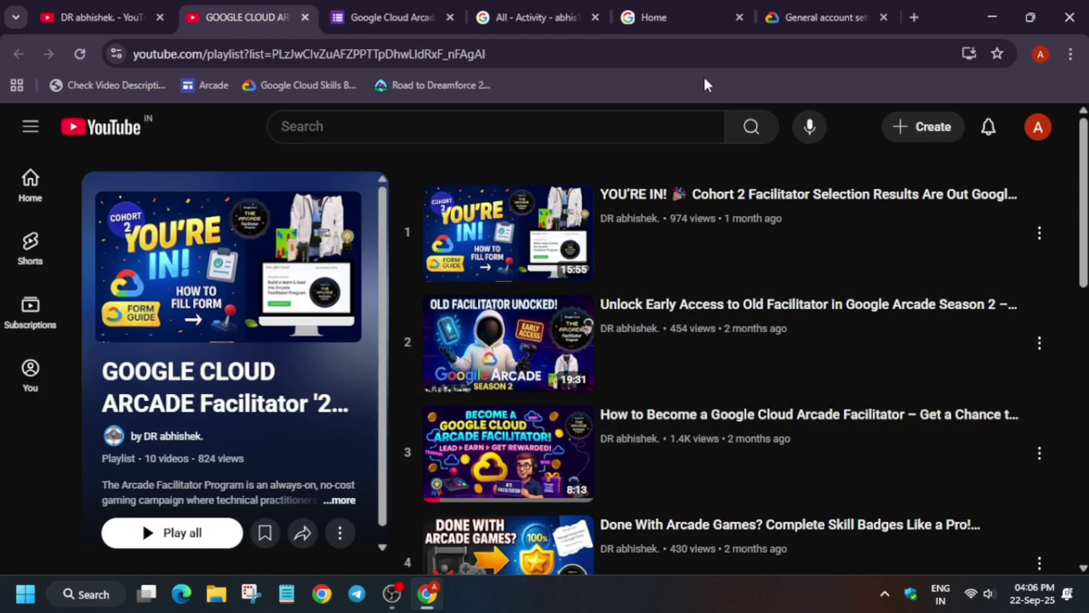
Leave the YouTube playlist and return to the interest form's final page
scroll(712, 338, "down", 3)
scroll(705, 338, "up", 3)
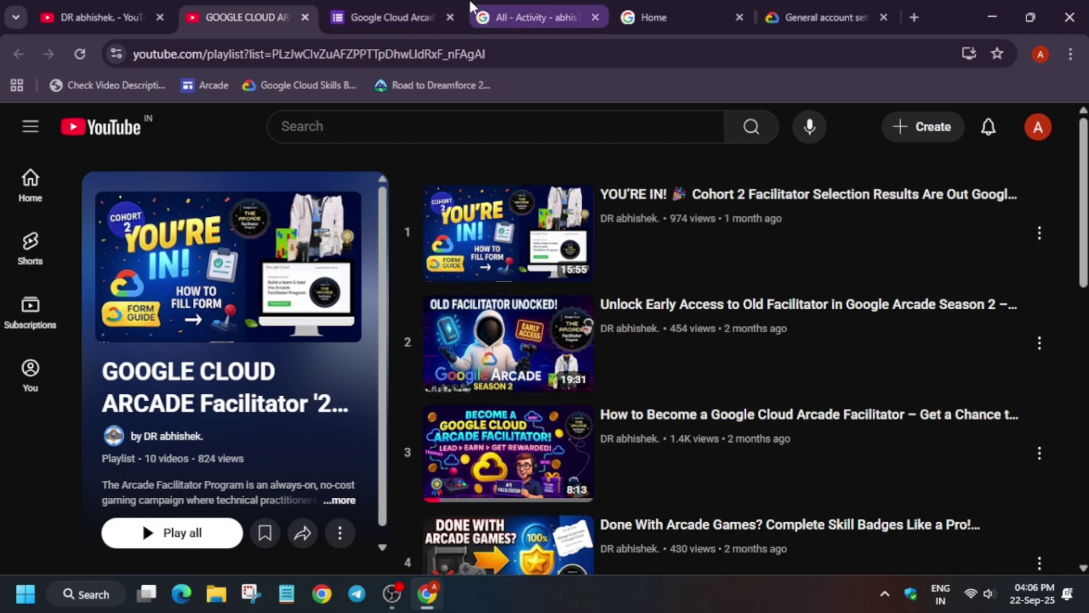
left_click(542, 11)
left_click(431, 12)
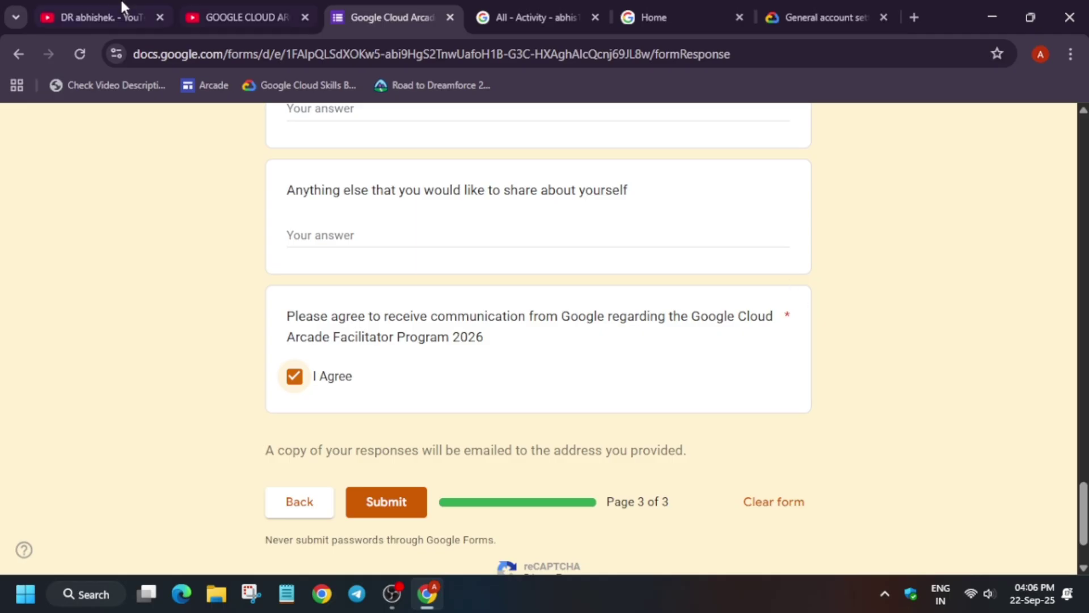
Switch to the first browser tab showing the creator's YouTube channel Videos page
left_click(94, 17)
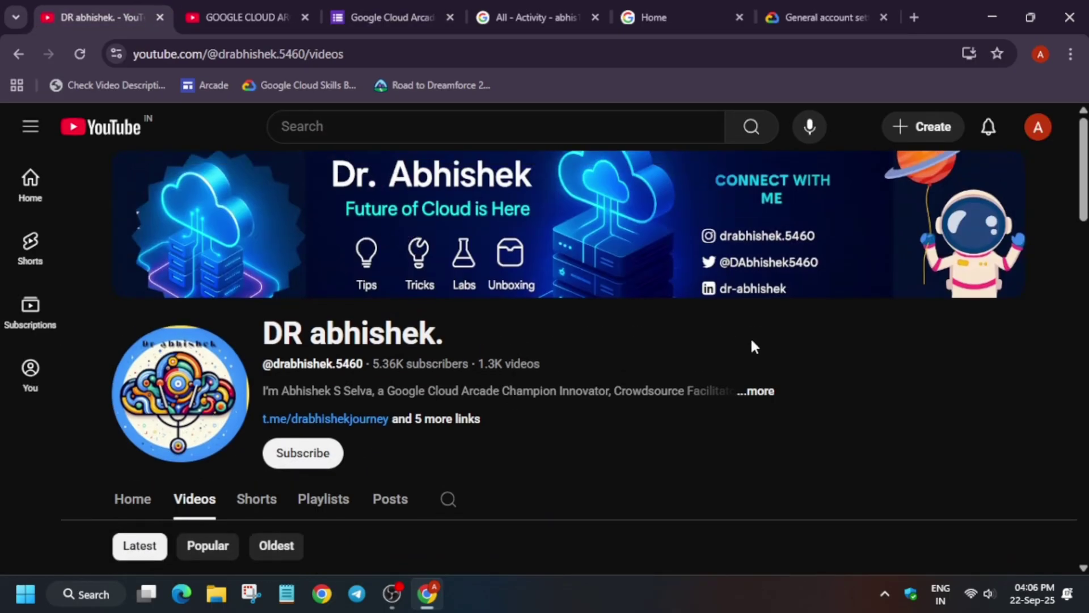